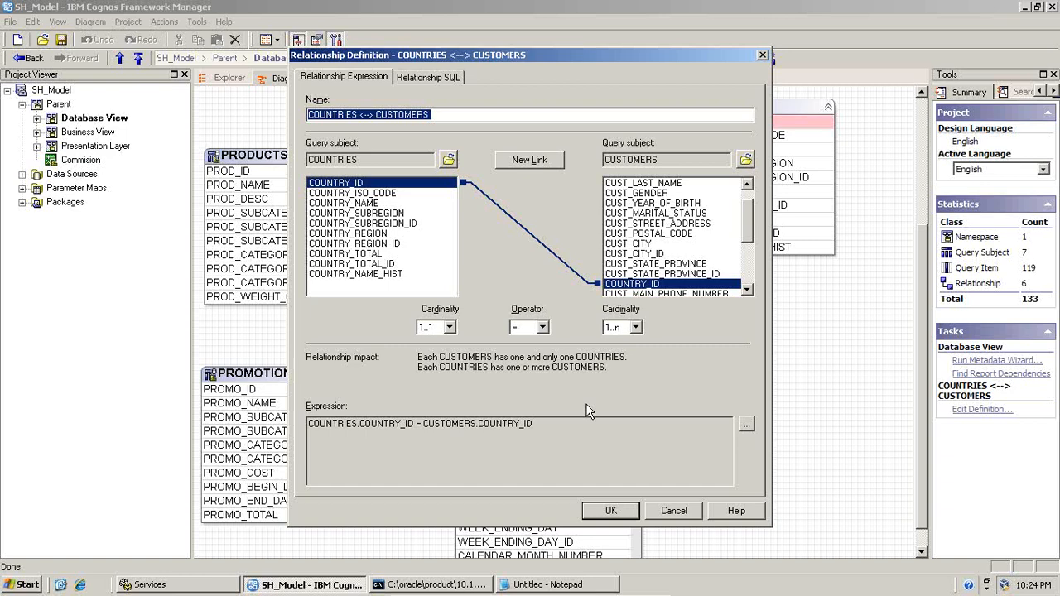
- Accept the COUNTRIES <--> CUSTOMERS relationship definition and inspect the two linked query subjects in the diagram
left_click(603, 513)
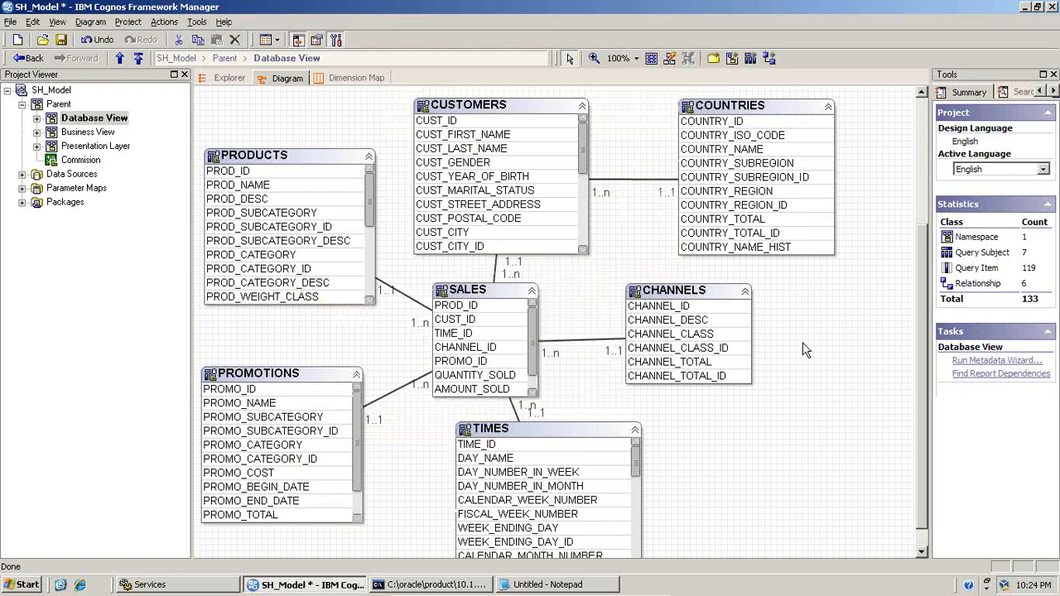
left_click(544, 106)
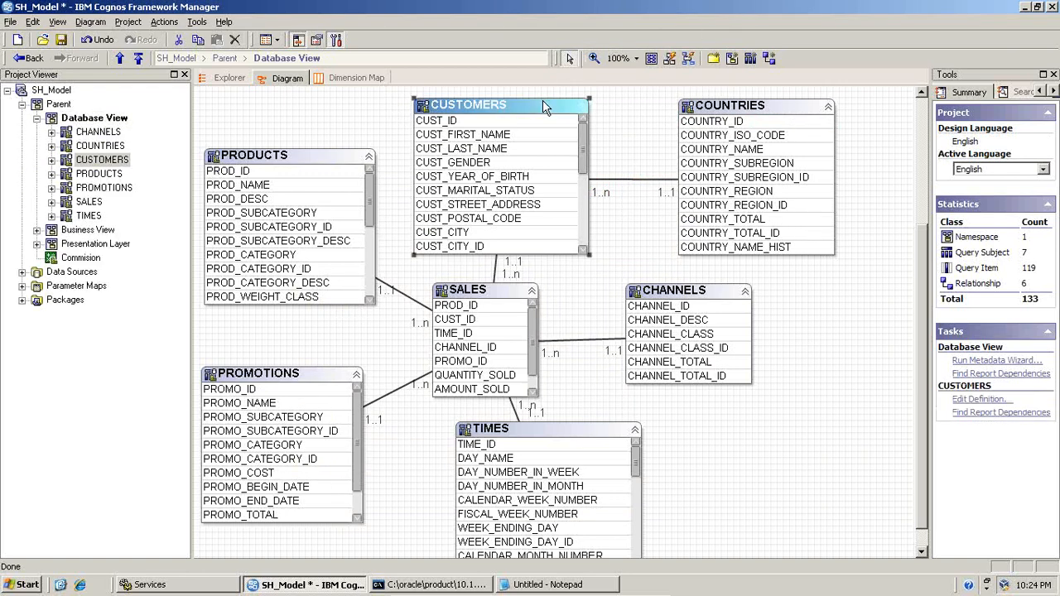
left_click(729, 114)
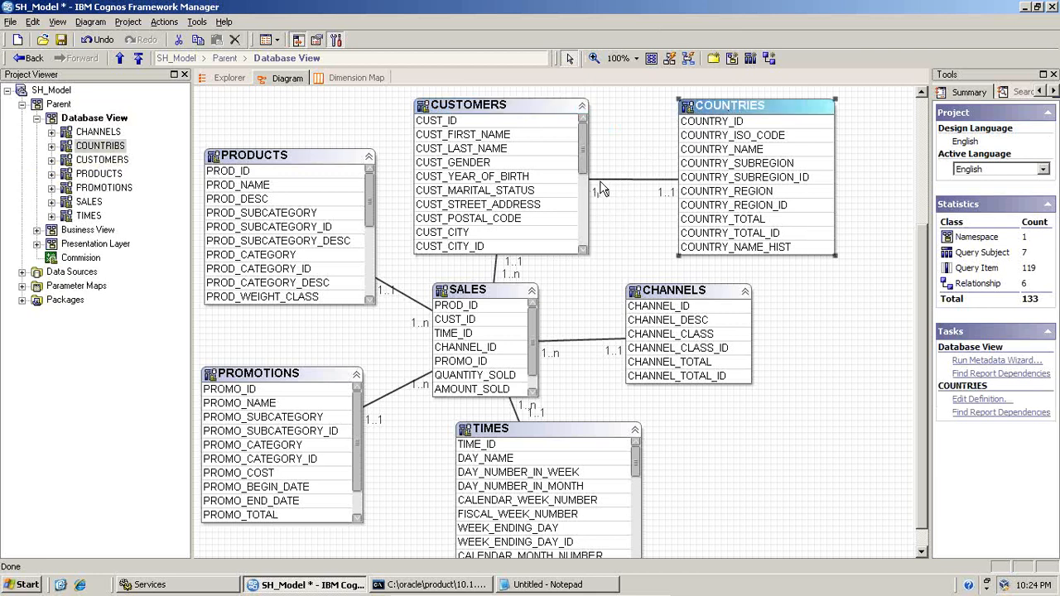
left_click(662, 181)
left_click(553, 178)
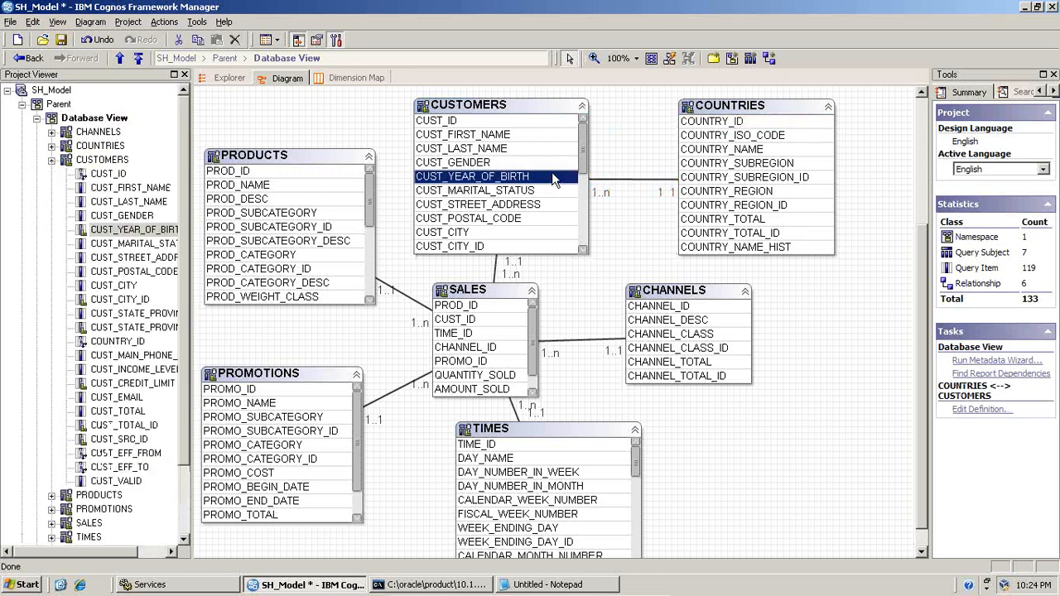
left_click(728, 150)
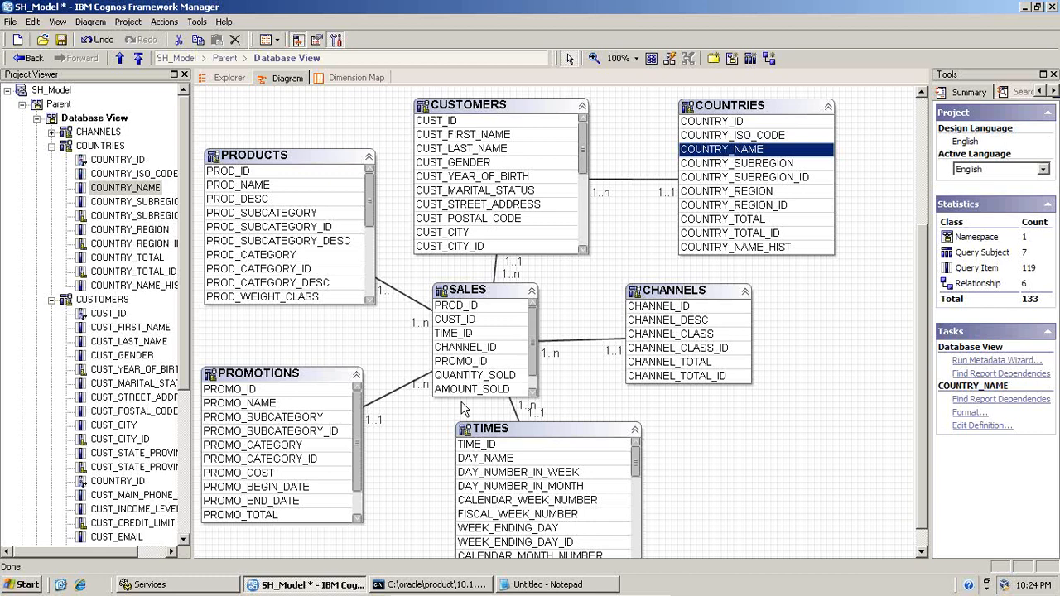
- Bring up the SQL*Plus query results and the Notepad SQL script, arranging both windows so they are readable side by side
left_click(406, 584)
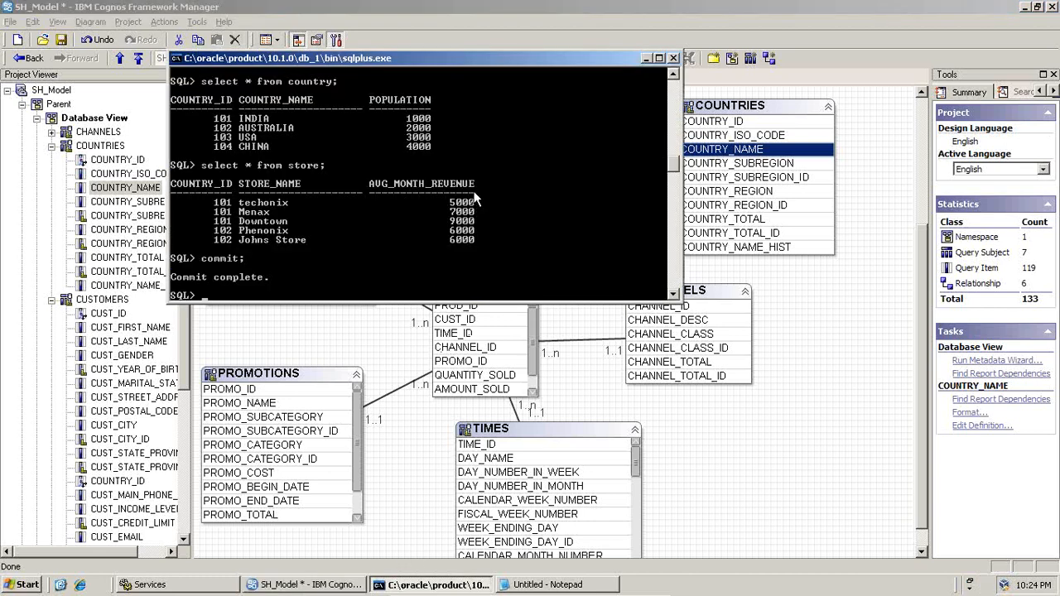
left_click_drag(311, 57, 251, 29)
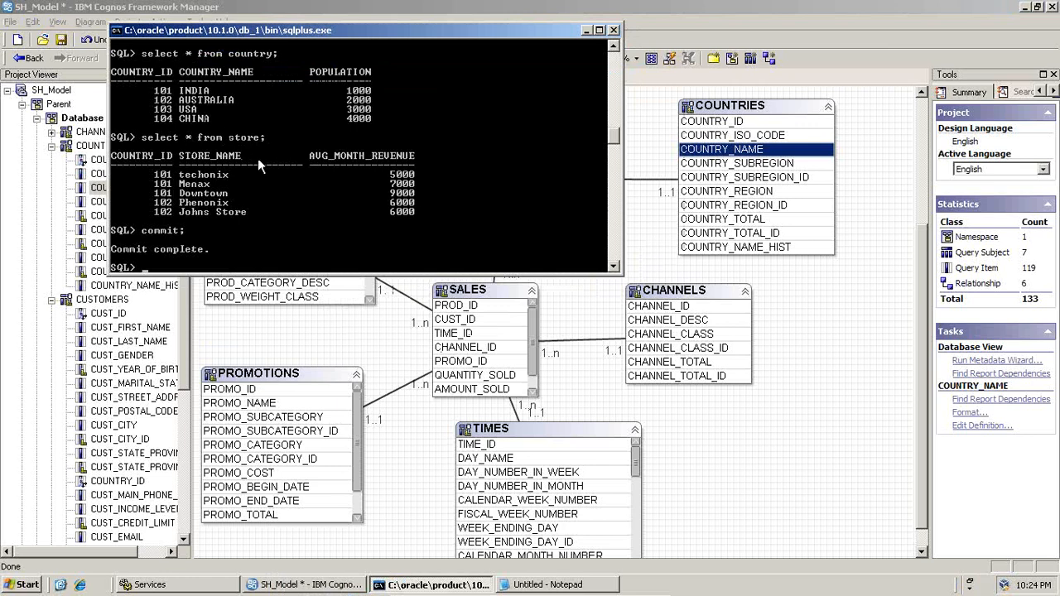
left_click(532, 587)
left_click_drag(590, 177, 884, 177)
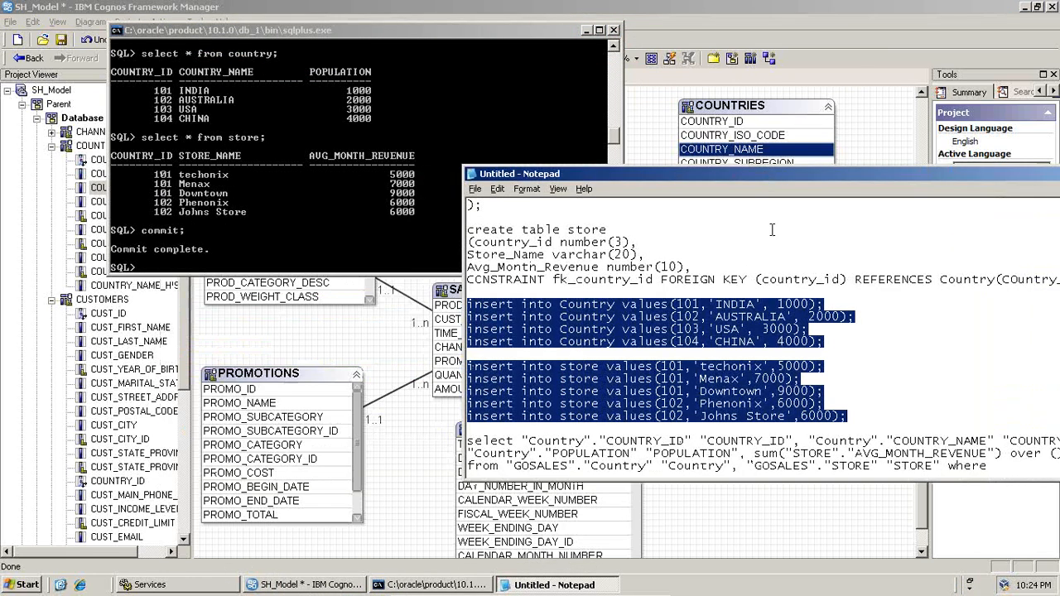
- Examine the Country primary key and the store foreign key in the Notepad script against the country and store rows in SQL*Plus
scroll(746, 269, "up", 1)
scroll(650, 286, "down", 1)
scroll(628, 273, "up", 2)
scroll(594, 240, "down", 1)
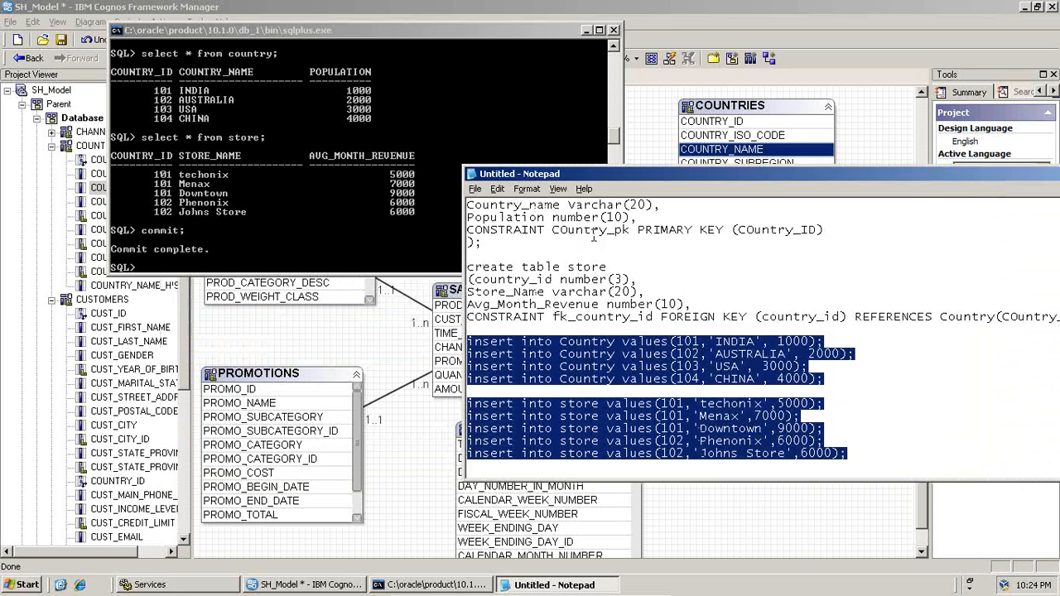
left_click_drag(552, 231, 630, 231)
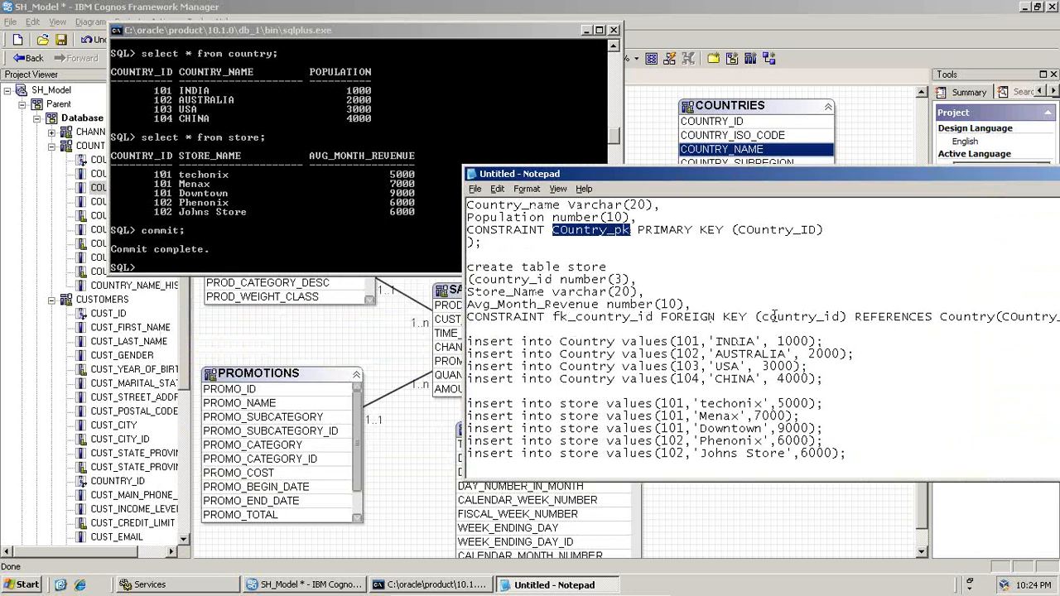
left_click_drag(770, 316, 845, 321)
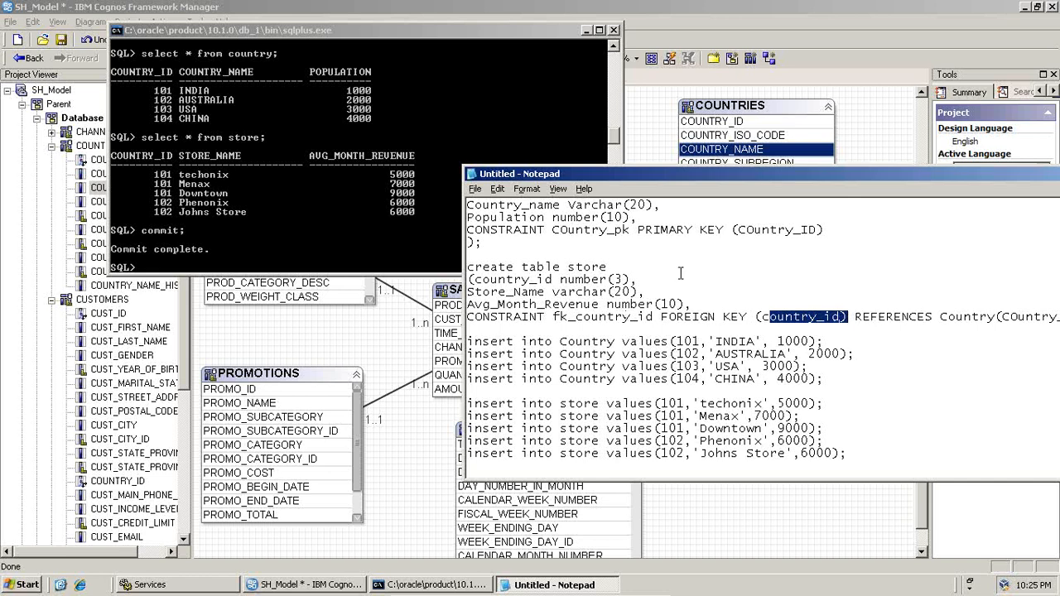
scroll(672, 259, "up", 1)
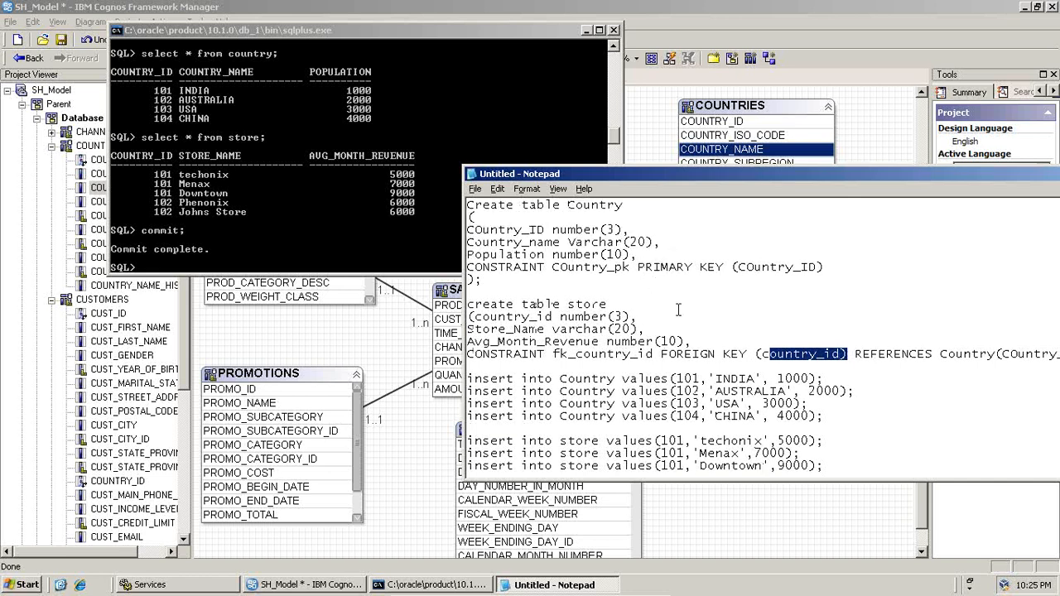
left_click(419, 172)
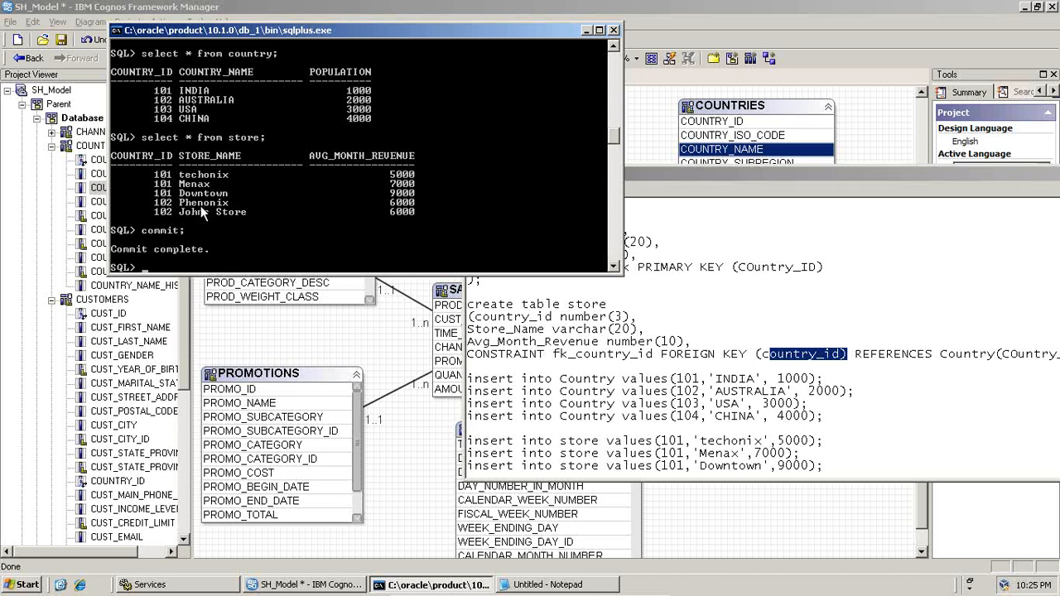
- Delete the two select queries at the end of the Notepad script and add a page of blank lines below the insert statements
left_click(852, 466)
key("ctrl+v")
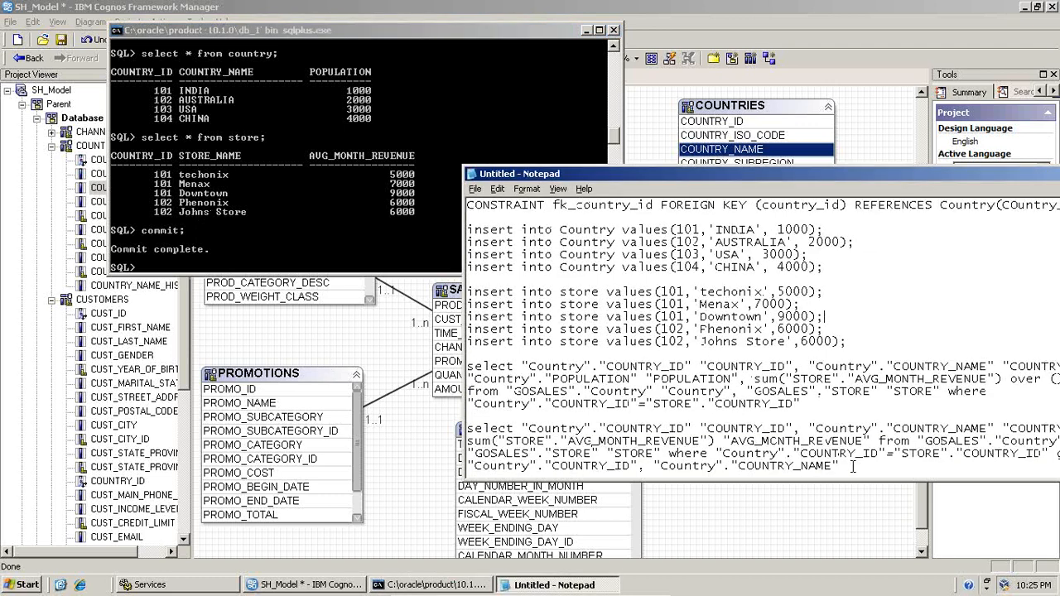
left_click_drag(839, 466, 430, 366)
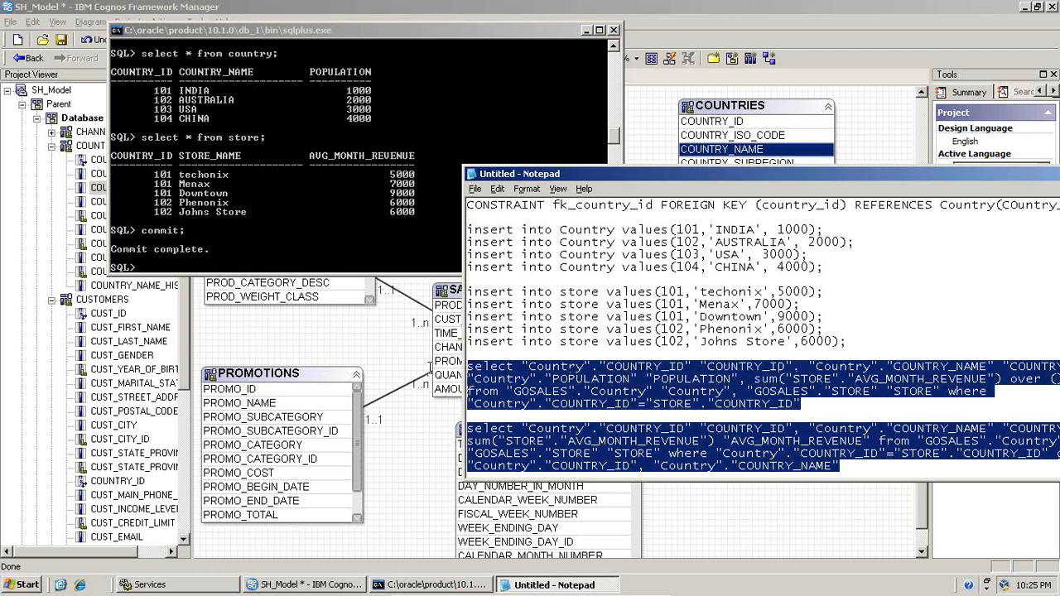
key("Delete")
key("Return")
key("Return")
key("Return")
key("Return")
key("Return")
key("Return")
key("Return")
key("Return")
key("Return")
key("Return")
key("Return")
key("Return")
key("Return")
key("Return")
key("Return")
key("Return")
key("Return")
key("Return")
key("Return")
key("Return")
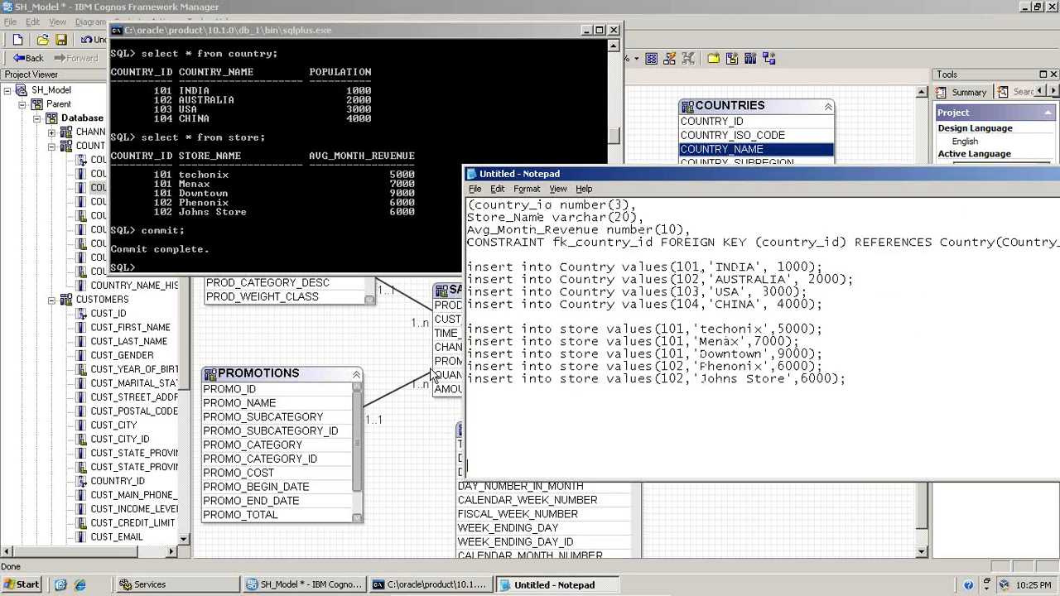
left_click(509, 213)
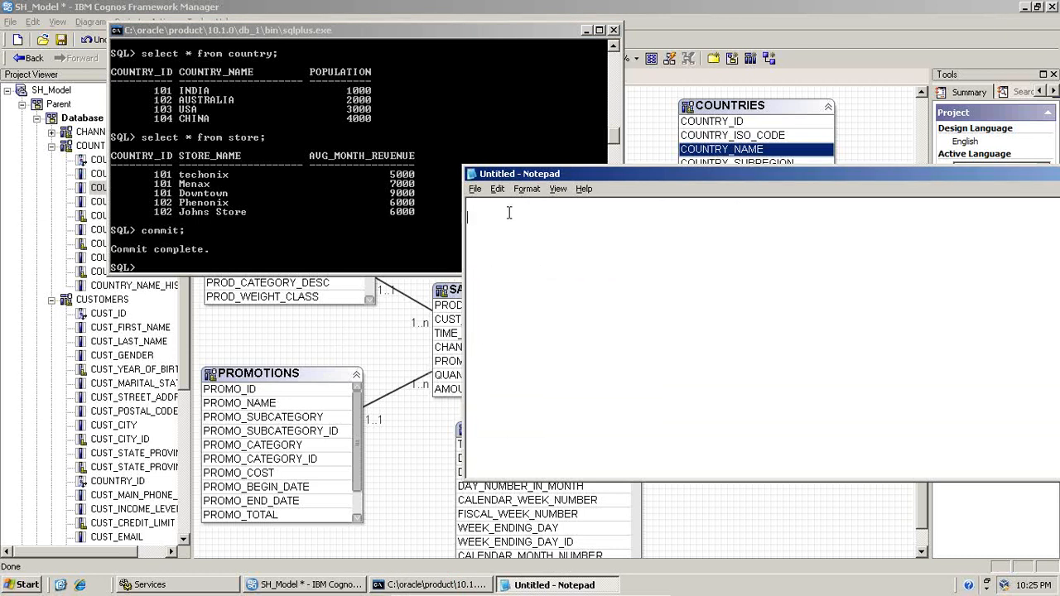
- Write the note heading "List of Countries and their stores" in the blank area of the Notepad file
type("List of Co")
type("r")
key("BackSpace")
type("untryies pr")
key("BackSpace")
key("BackSpace")
key("BackSpace")
key("BackSpace")
key("BackSpace")
key("BackSpace")
key("BackSpace")
type("ies and tneir s")
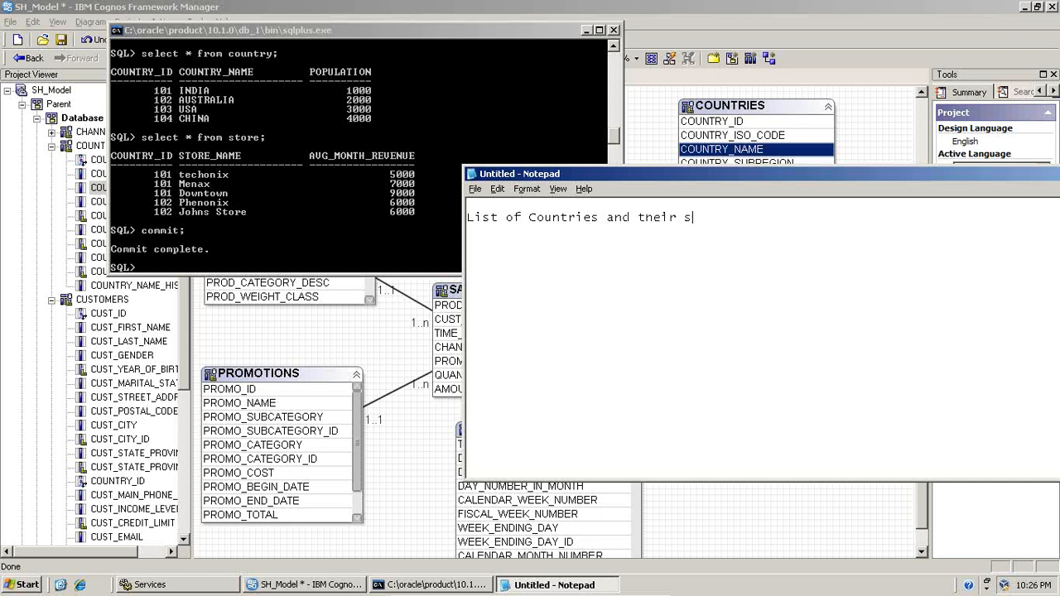
type("tores:")
key("Return")
- Write the join condition "Country.Country_id=Store.Country_id" below the heading, reusing the first column reference for the second half
type("Country.Countr")
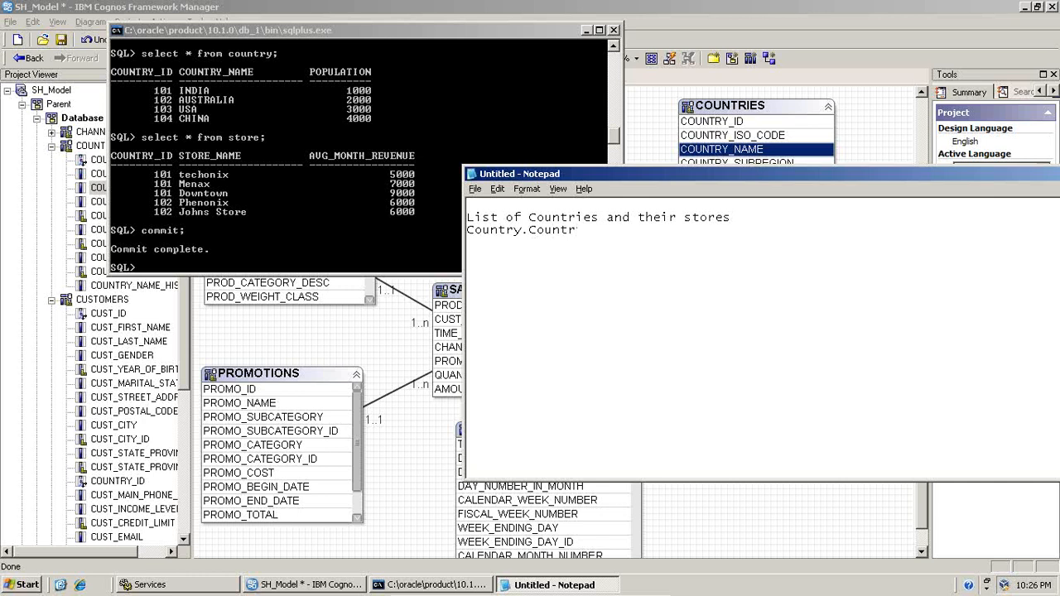
type("y.Country")
key("BackSpace")
type("y_id")
key("BackSpace")
key("BackSpace")
type("id=")
key("BackSpace")
key("BackSpace")
key("BackSpace")
key("BackSpace")
key("BackSpace")
key("BackSpace")
key("BackSpace")
key("BackSpace")
left_click_drag(467, 230, 614, 230)
key("ctrl+c")
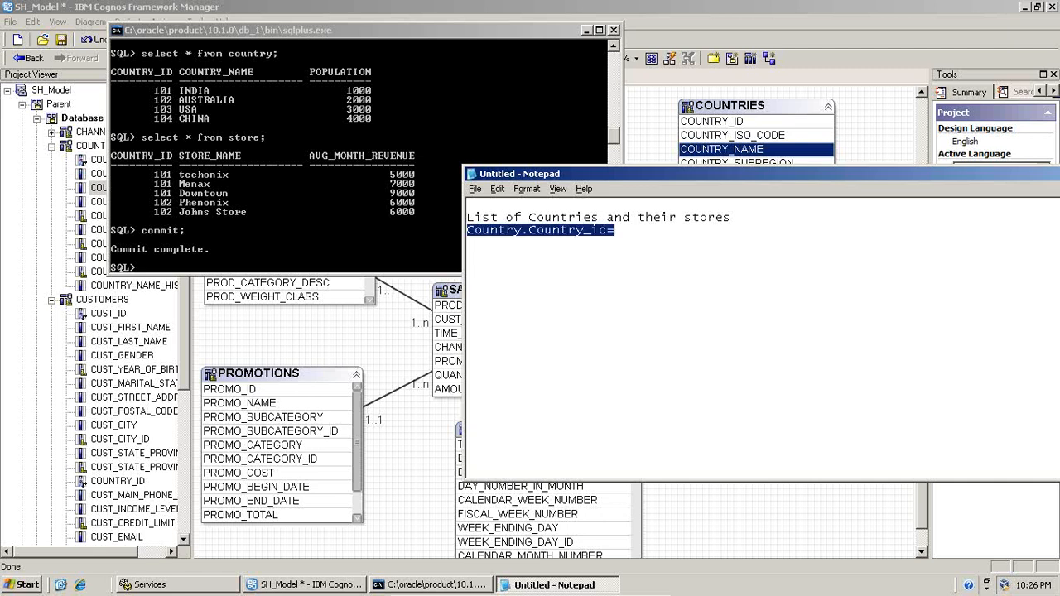
left_click(469, 242)
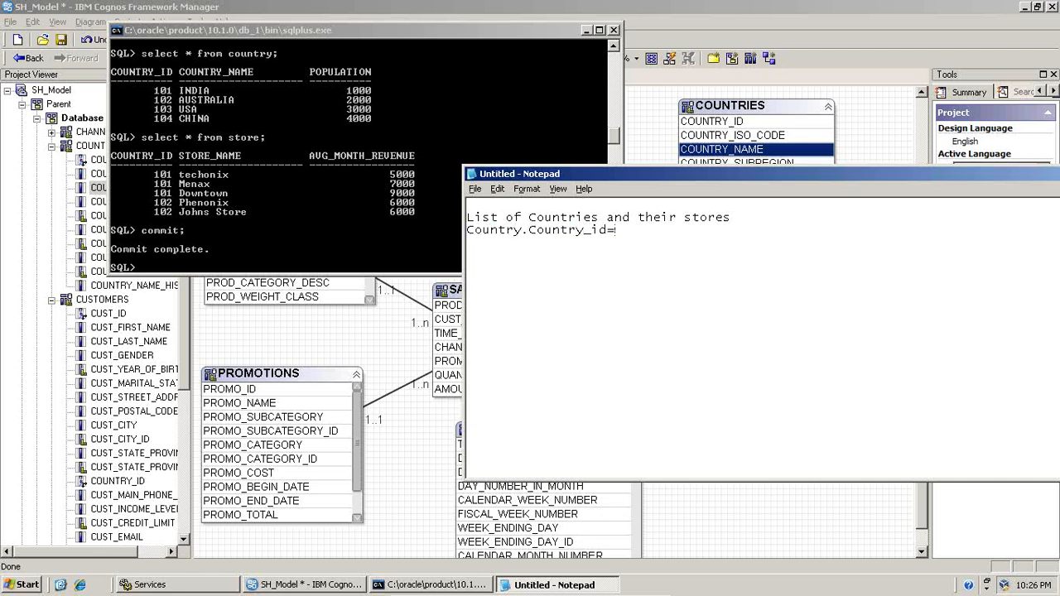
key("ctrl+v")
key("BackSpace")
key("Left")
key("Left")
key("Left")
key("Left")
key("Left")
key("Left")
key("Right")
key("shift+Left")
key("shift+Left")
key("shift+Left")
key("shift+Left")
key("shift+Left")
key("shift+Left")
key("shift+Left")
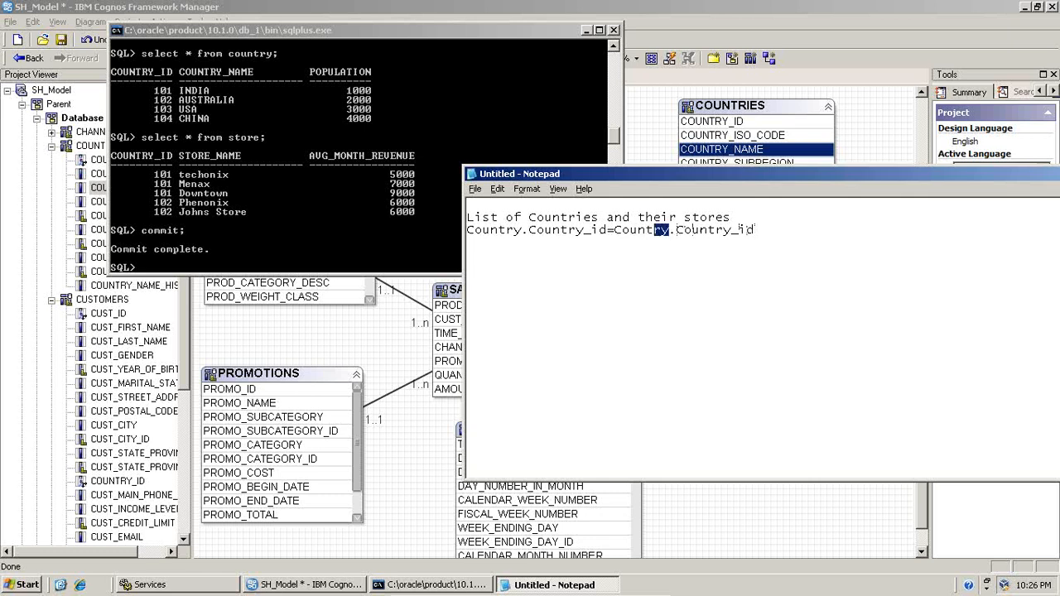
type("Store")
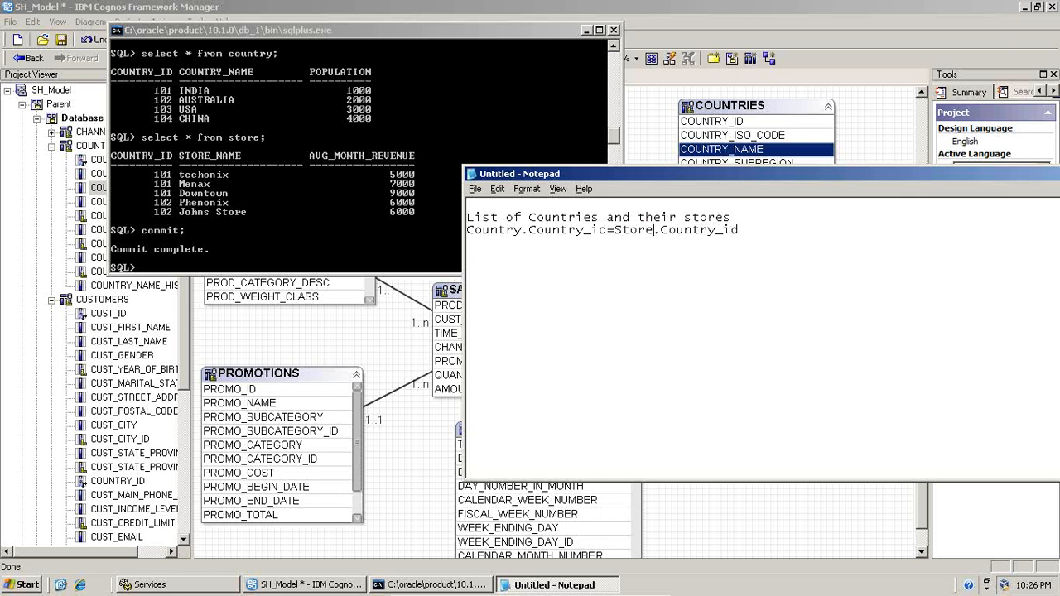
- Add a note below the join condition starting "Excluded : The COuntry USA and China willnot be visible", followed by the reason concerning these countries
left_click(756, 231)
key("Return")
type("Excluded : The COuntry USA")
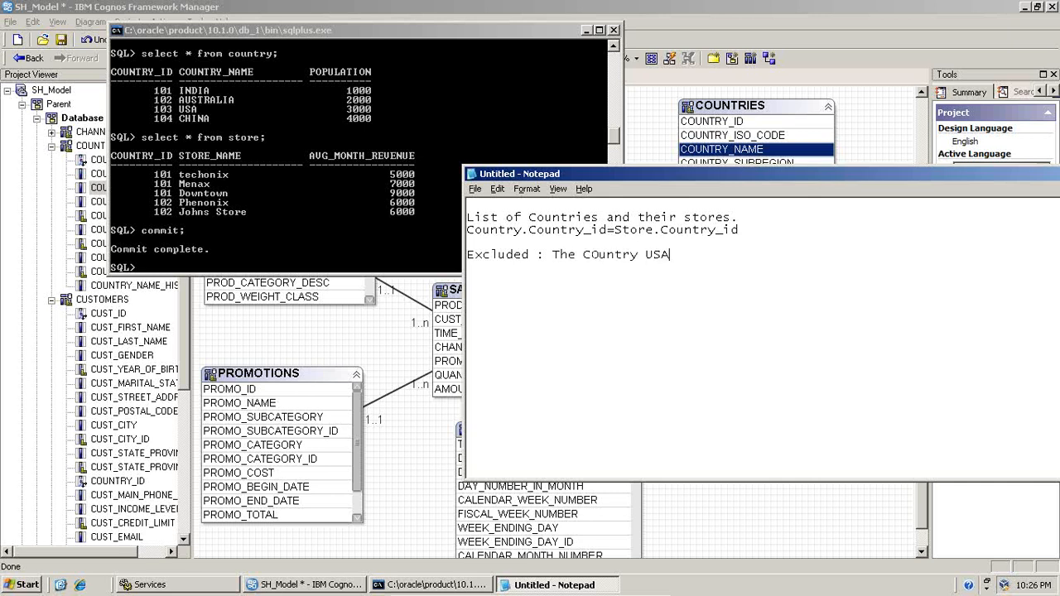
type(" and China willnot b")
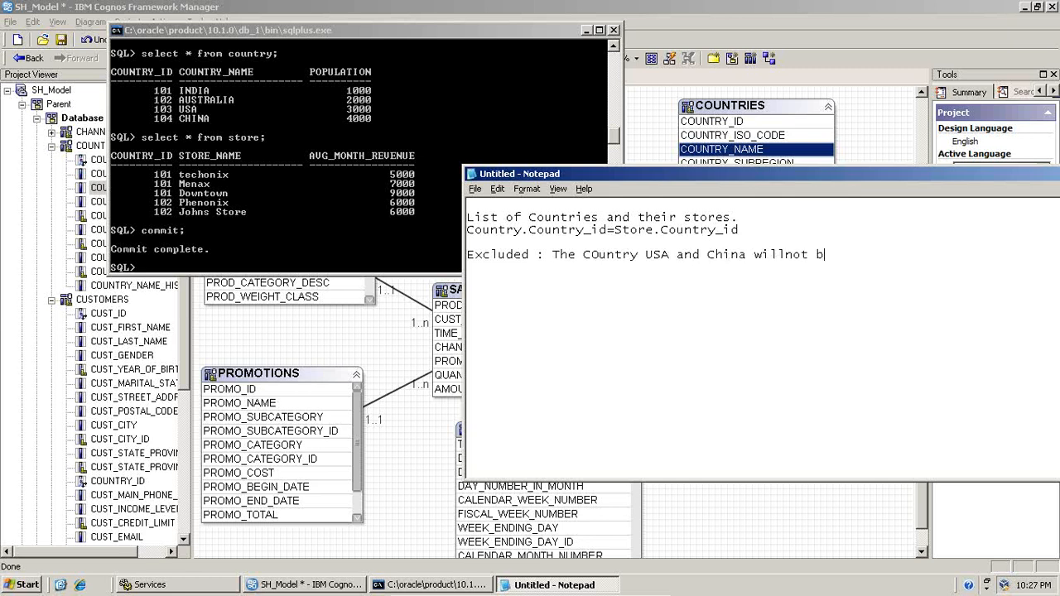
type("e visible a sthese")
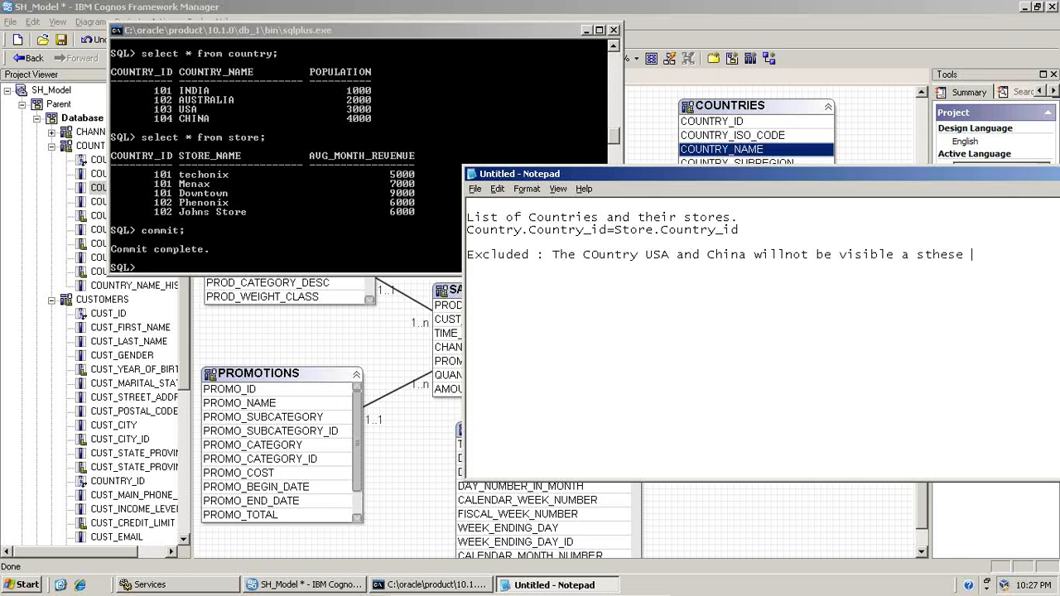
key("BackSpace")
key("BackSpace")
key("BackSpace")
key("BackSpace")
key("BackSpace")
key("BackSpace")
key("BackSpace")
key("BackSpace")
type("s these countries ha")
- Switch back to Framework Manager and create a new project named Join_Test with English as the design language
left_click(719, 7)
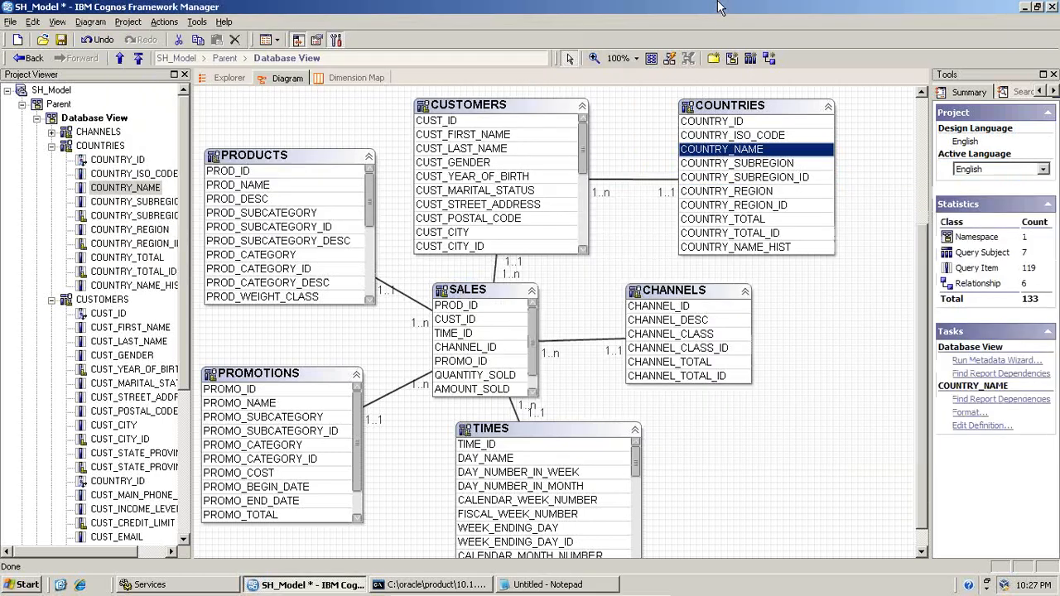
left_click(17, 40)
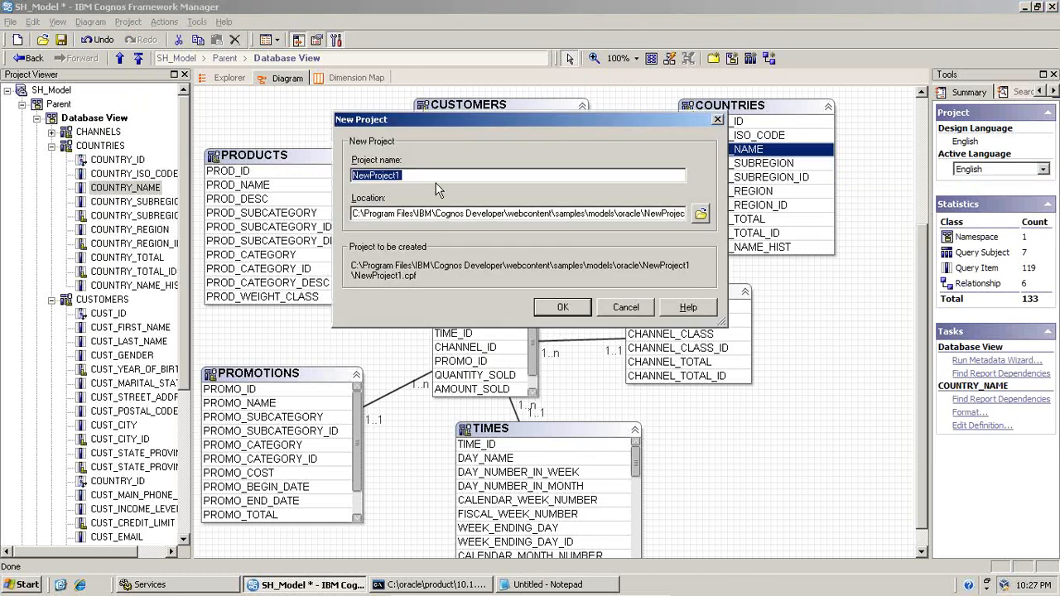
type("Join_")
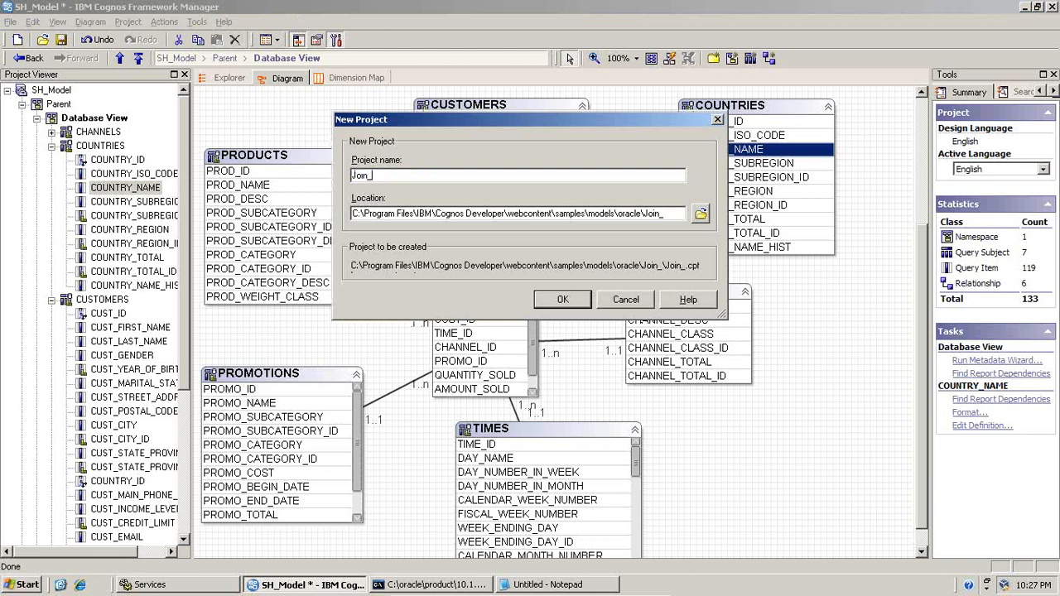
type("Test")
key("Return")
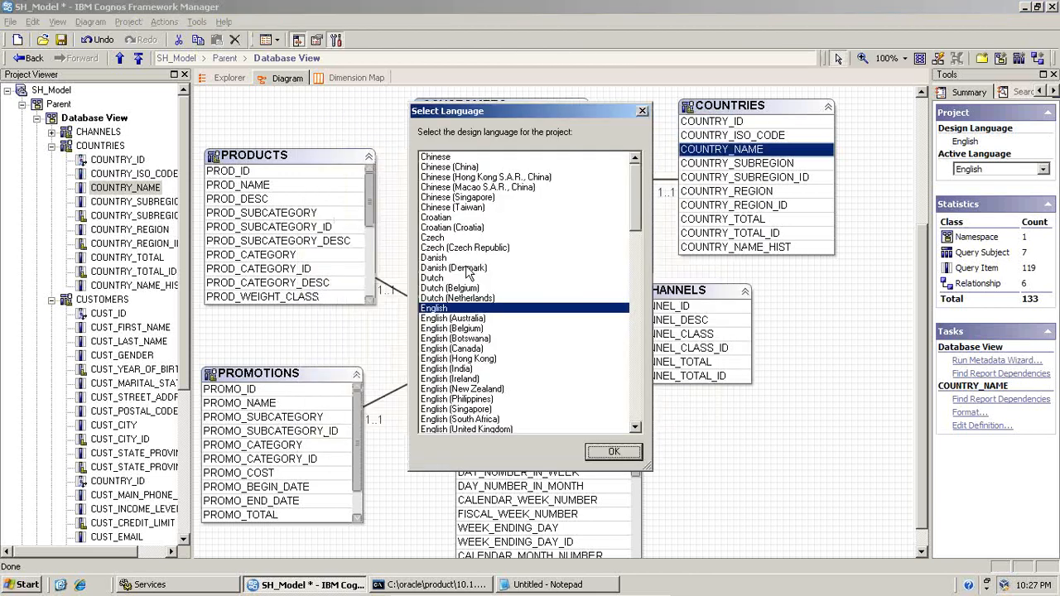
left_click(589, 451)
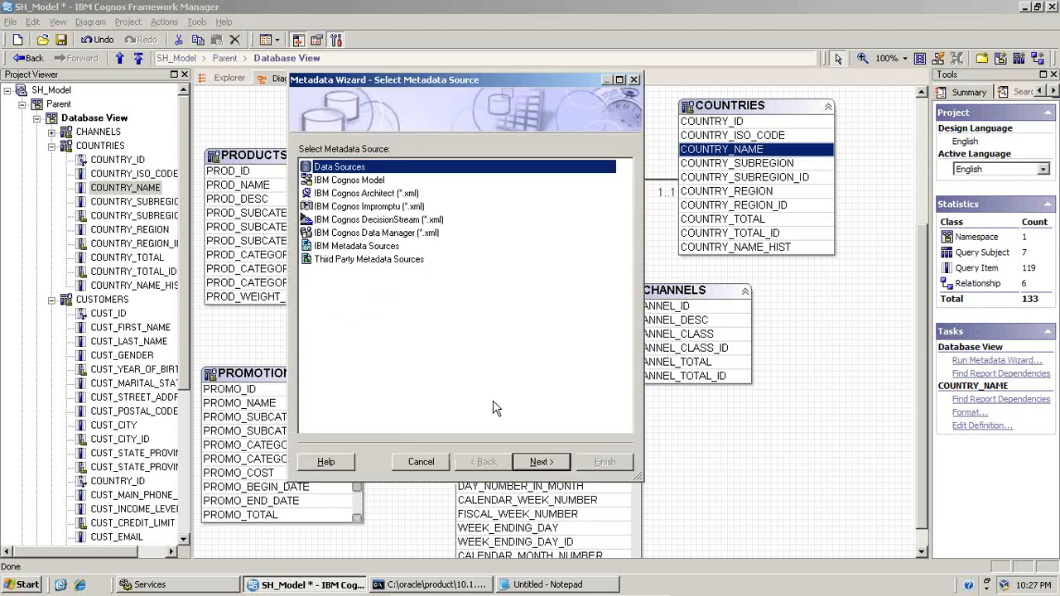
- Choose the Sh_Schema data source as the source of the metadata to import
left_click(525, 466)
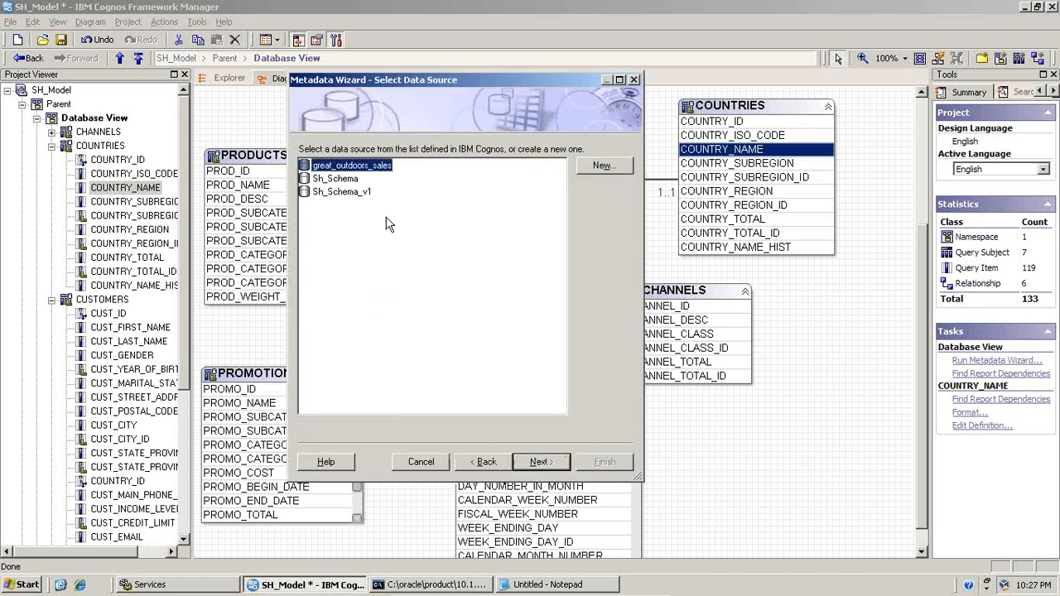
left_click(335, 179)
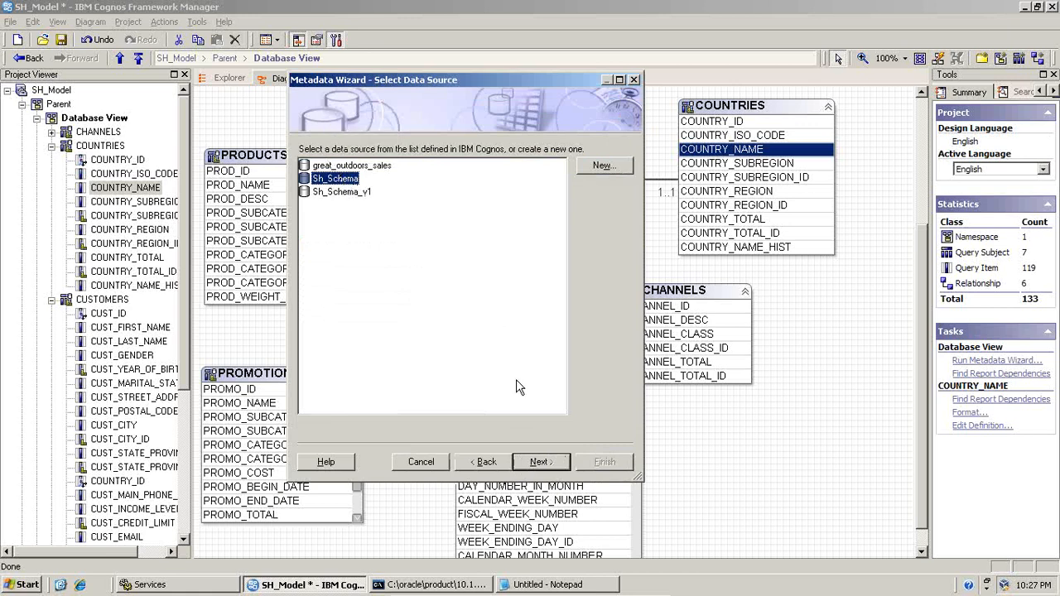
left_click(543, 461)
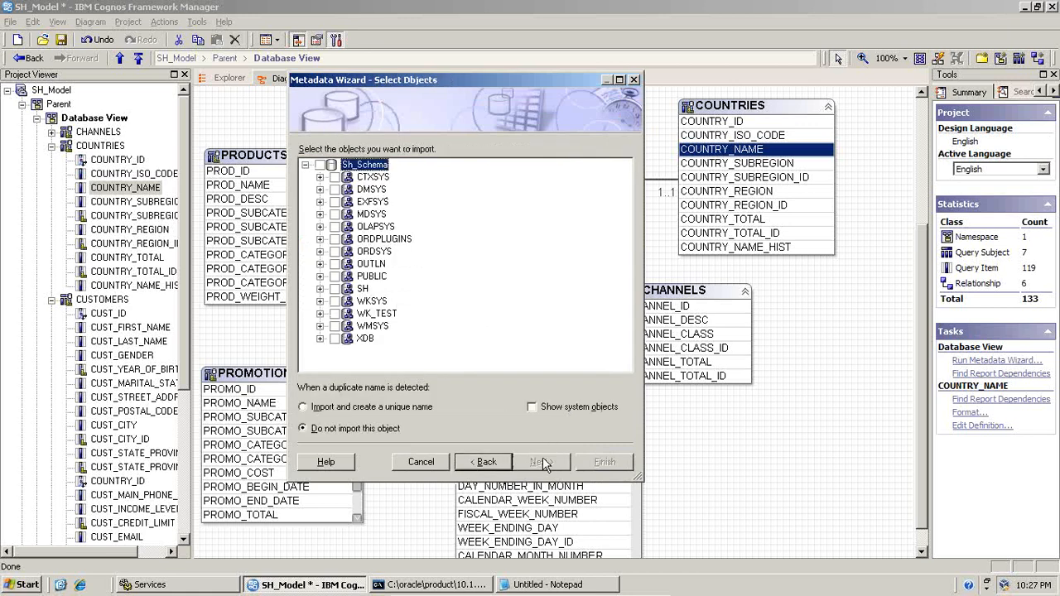
- Select the COUNTRY and STORE tables of the SH schema for import and proceed to the relationship settings
left_click(320, 289)
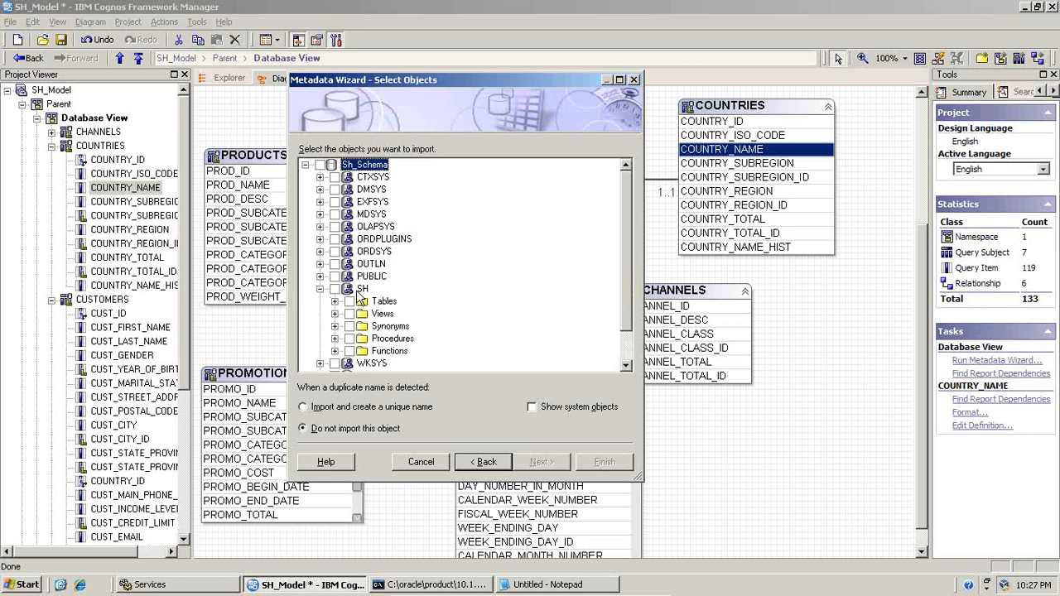
left_click(334, 302)
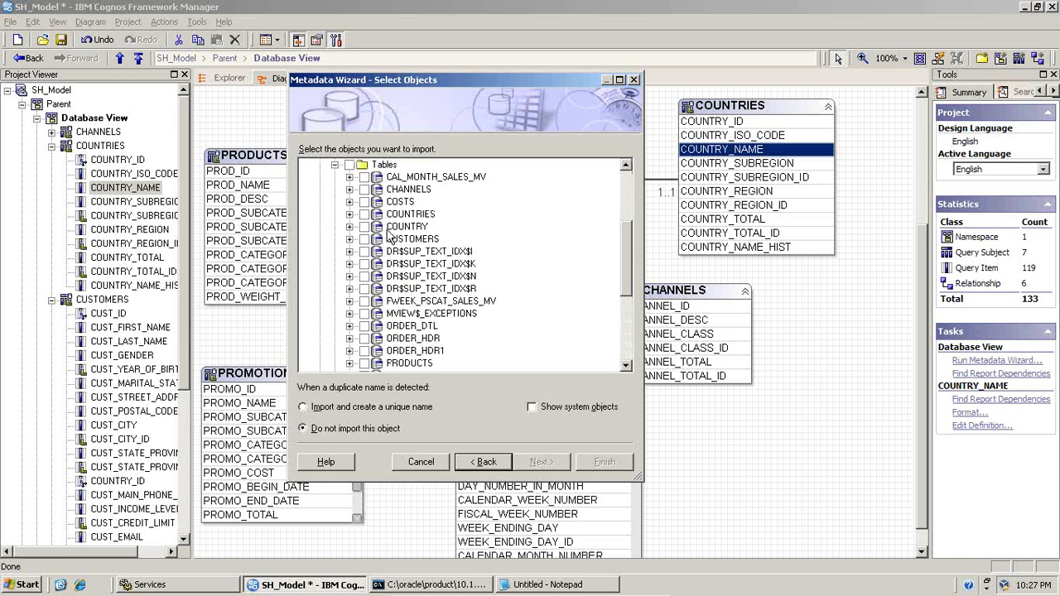
left_click(366, 227)
scroll(412, 257, "down", 3)
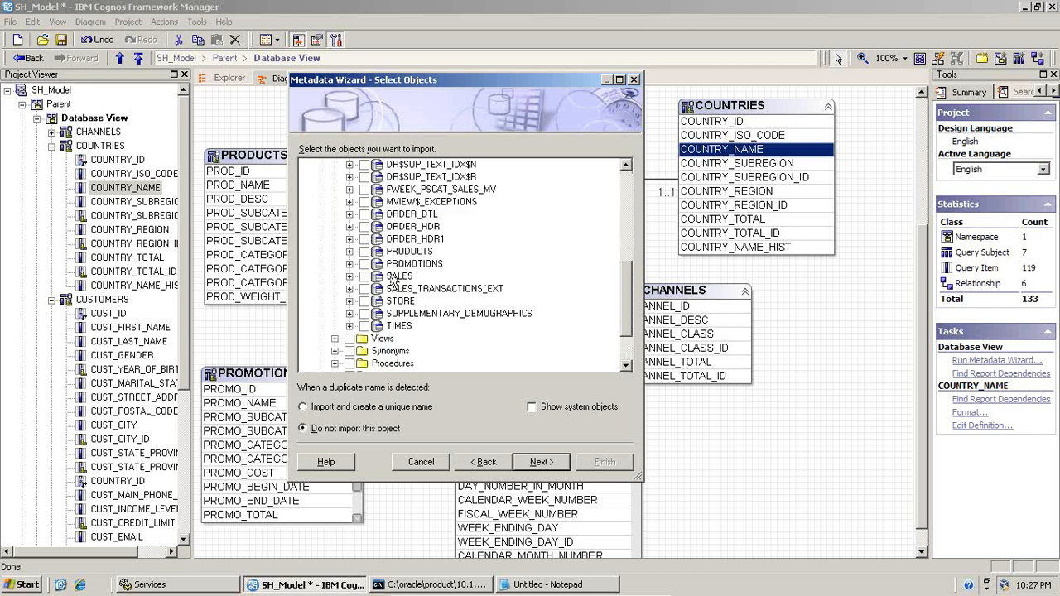
left_click(365, 301)
scroll(401, 297, "up", 5)
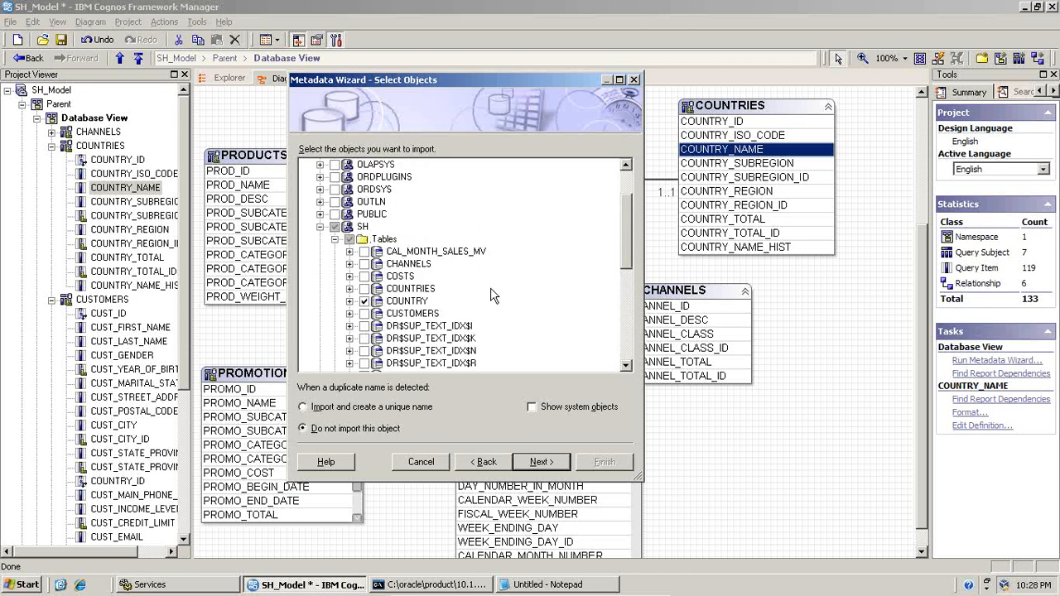
left_click(539, 462)
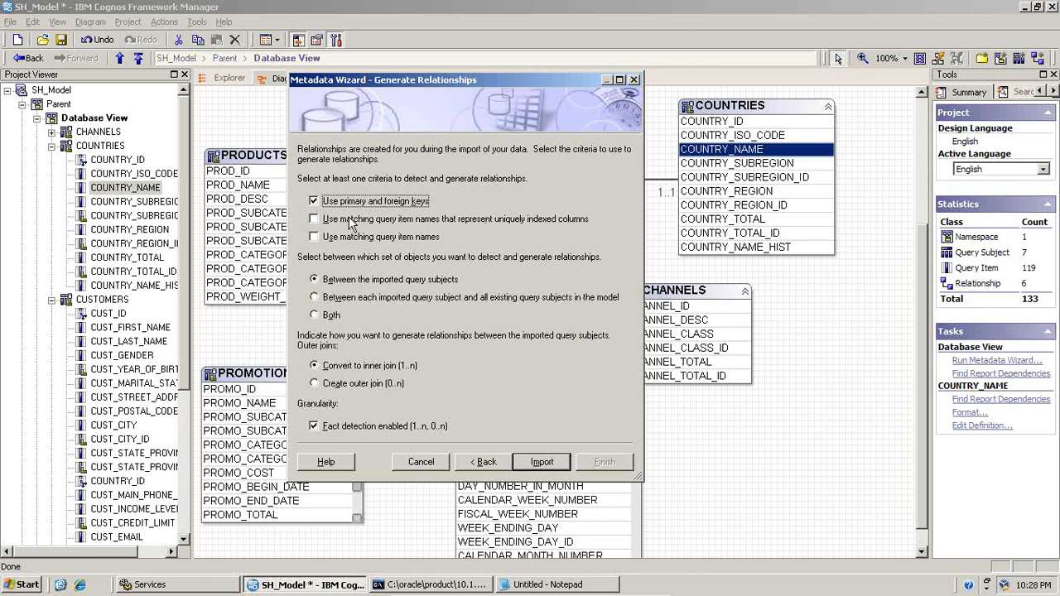
- Examine the Country primary key and the Store foreign key in the Notepad table scripts, and return to the Metadata Wizard
left_click(524, 586)
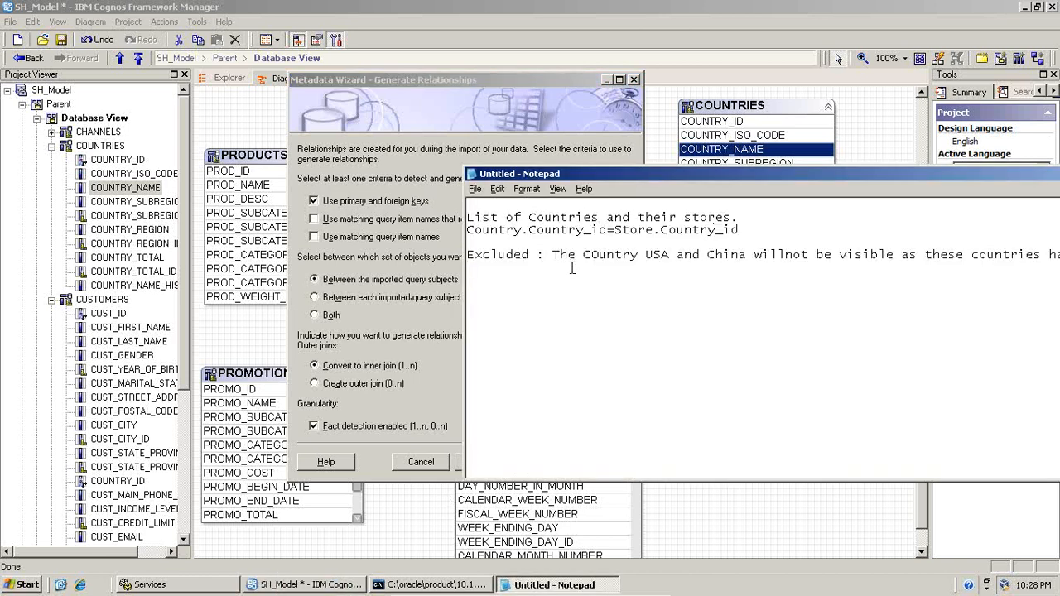
scroll(571, 267, "up", 8)
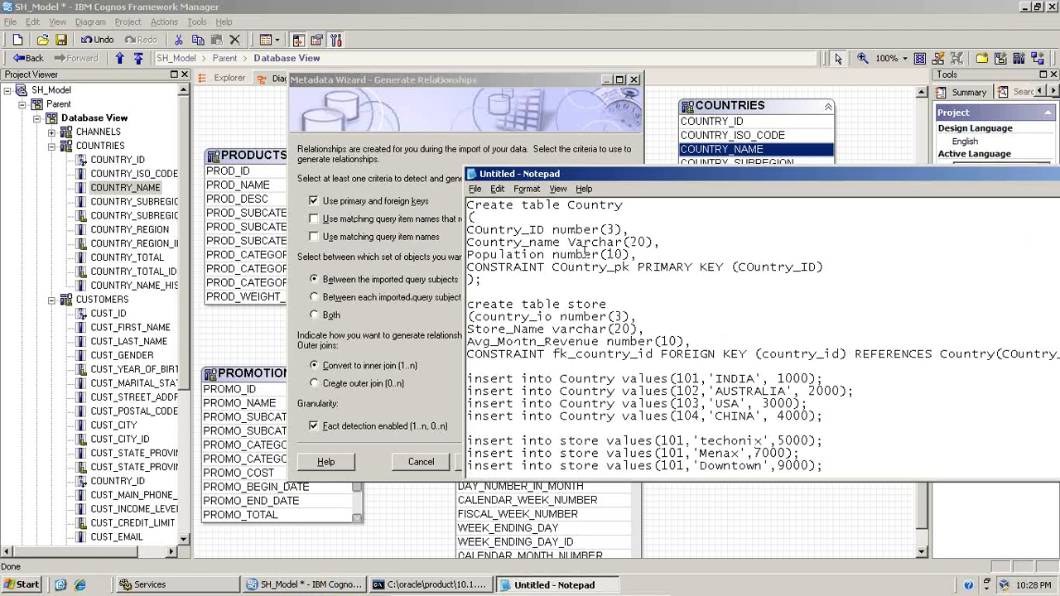
left_click_drag(545, 268, 628, 271)
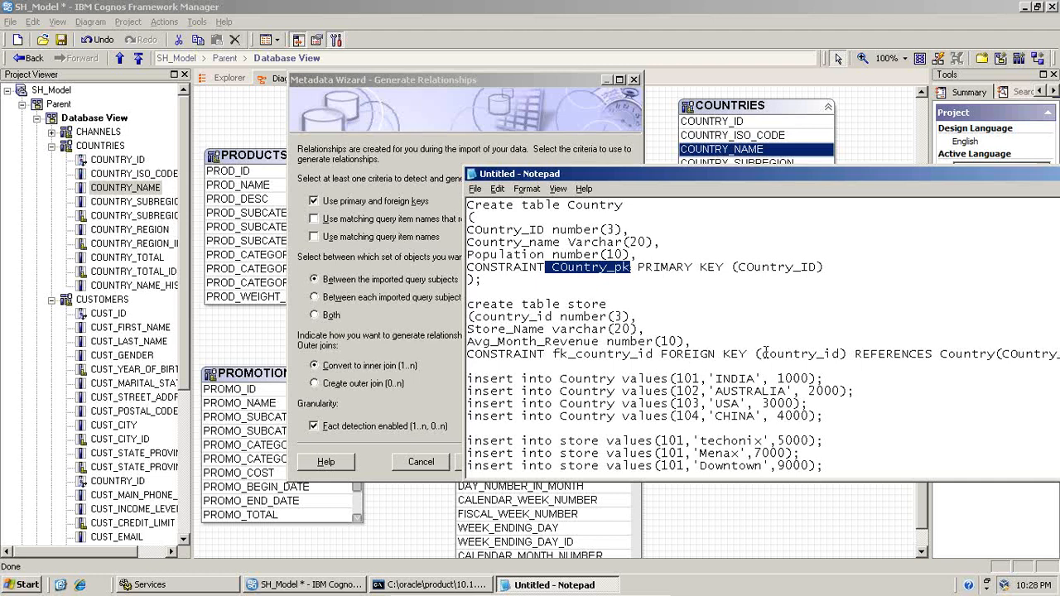
left_click_drag(766, 352, 838, 352)
left_click_drag(611, 303, 568, 305)
left_click(553, 126)
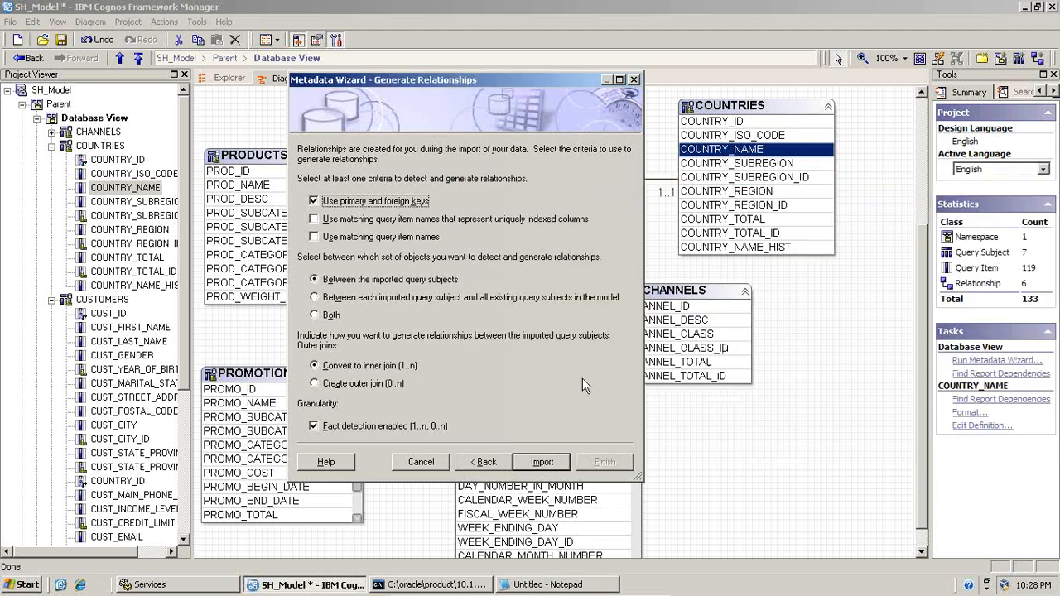
- Import the tables with relationships based on primary and foreign keys, and space COUNTRY and STORE apart in the Sh_Schema diagram
left_click(553, 463)
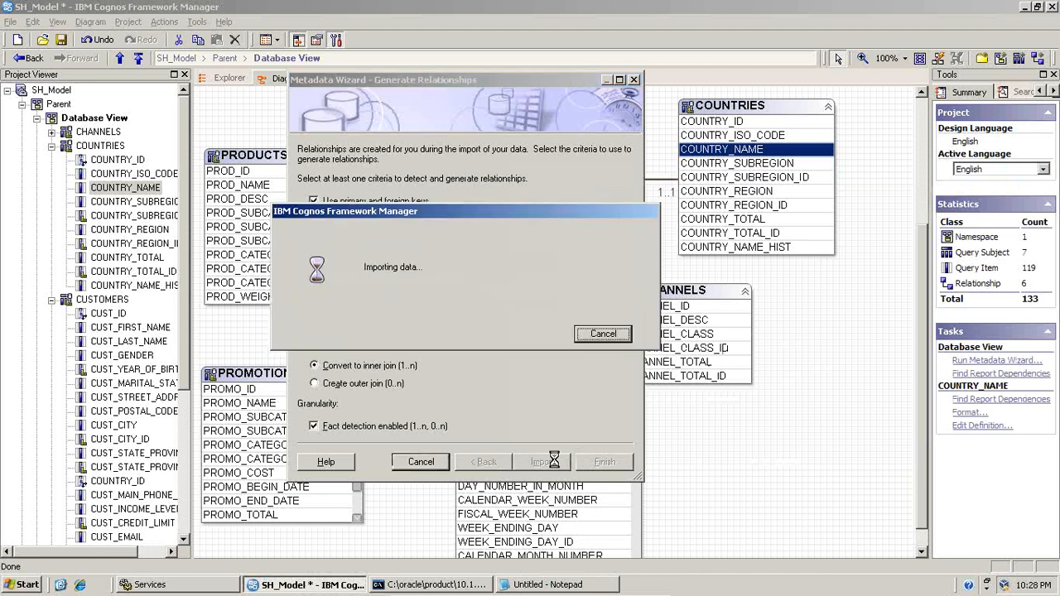
left_click(593, 462)
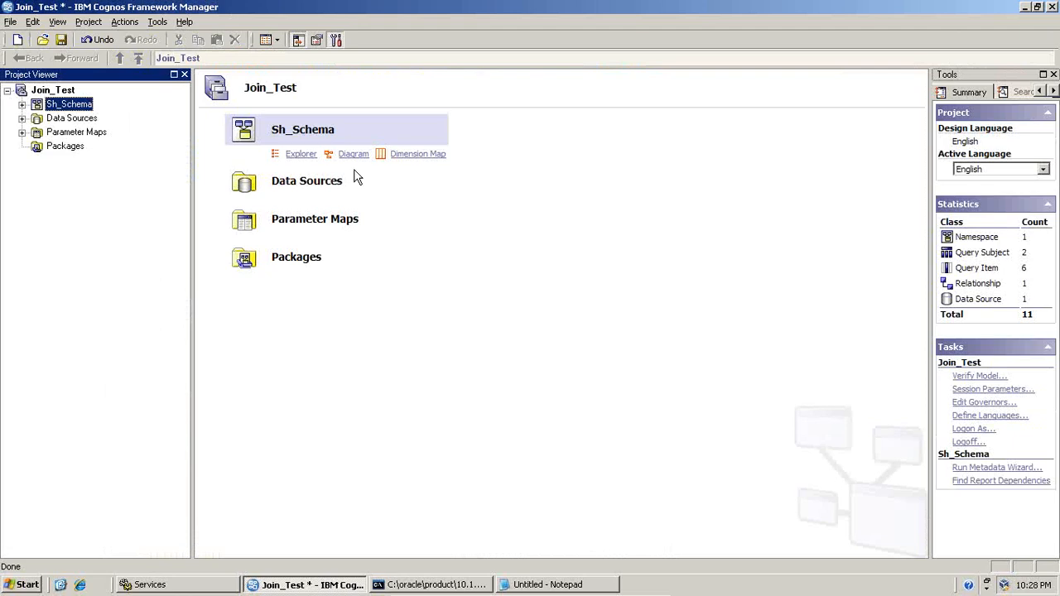
left_click(354, 156)
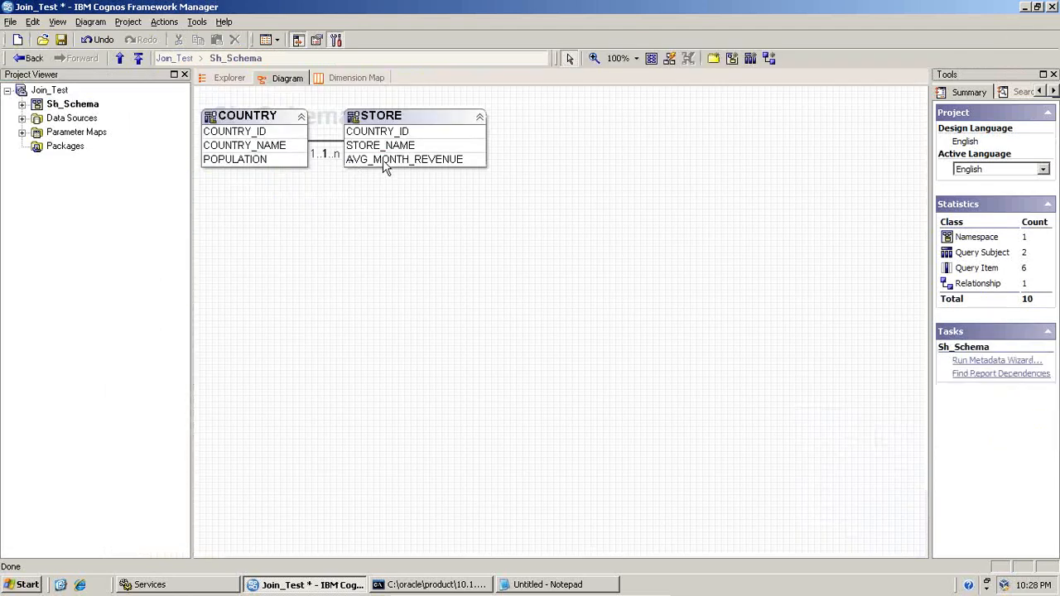
left_click_drag(381, 126, 529, 139)
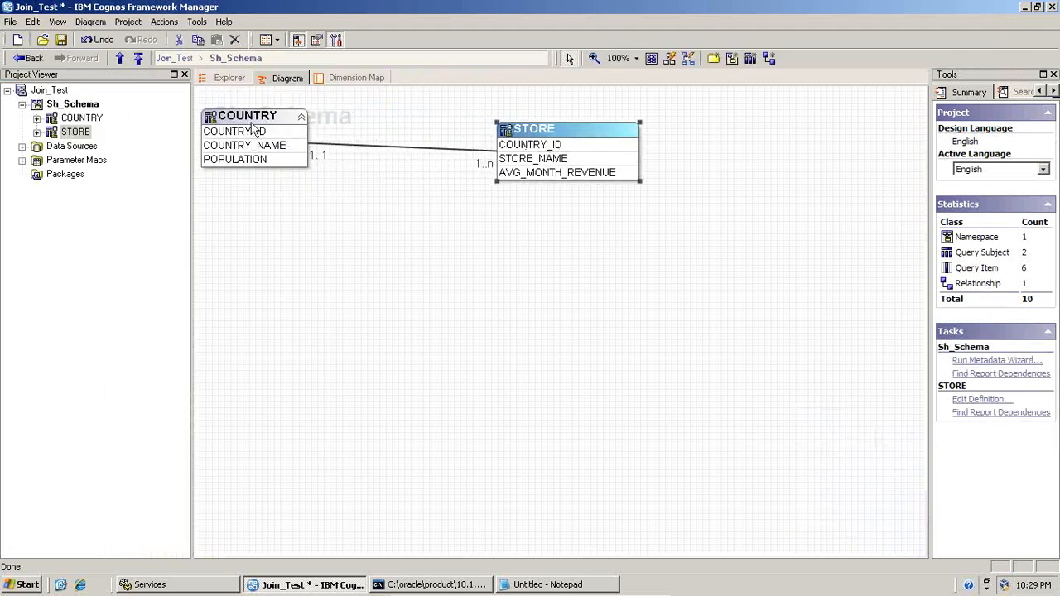
left_click_drag(255, 128, 322, 135)
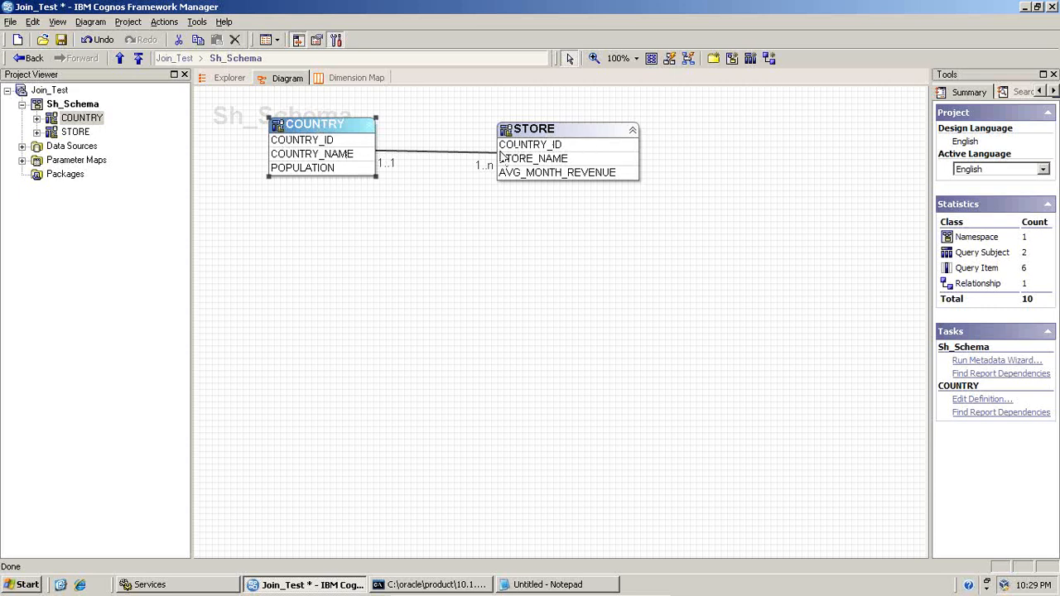
- Examine the COUNTRY_NAME and STORE_NAME items and the cardinality and expression of the relationship between COUNTRY and STORE
left_click(354, 155)
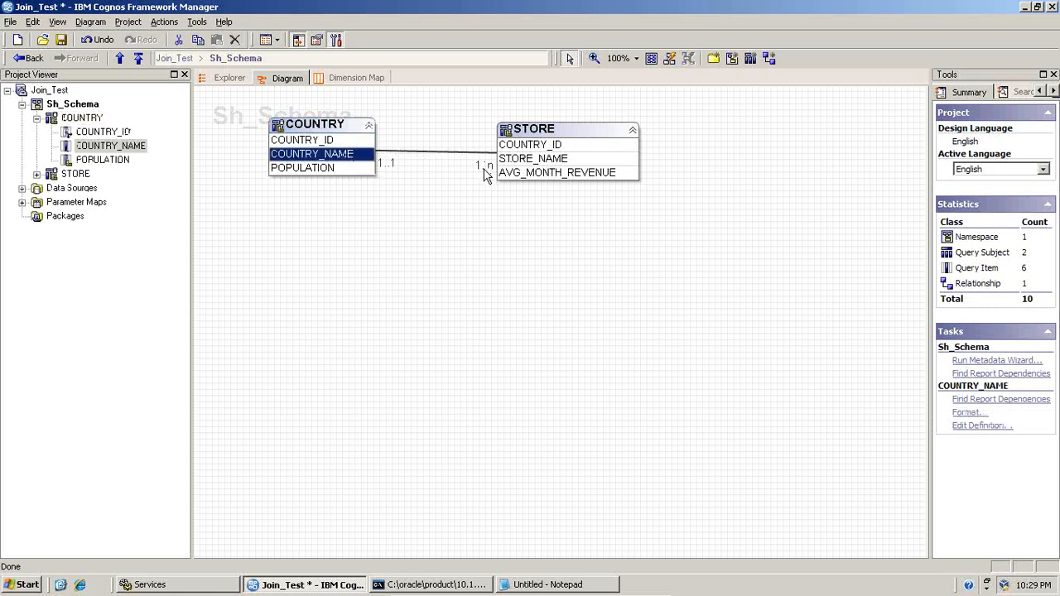
left_click(549, 159)
left_click(337, 158)
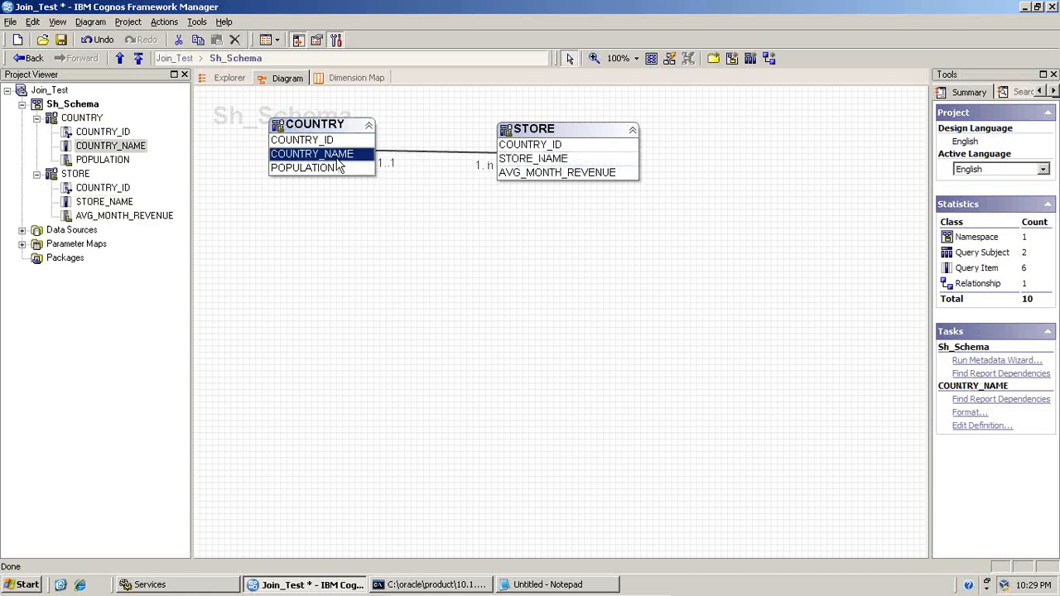
left_click(530, 160)
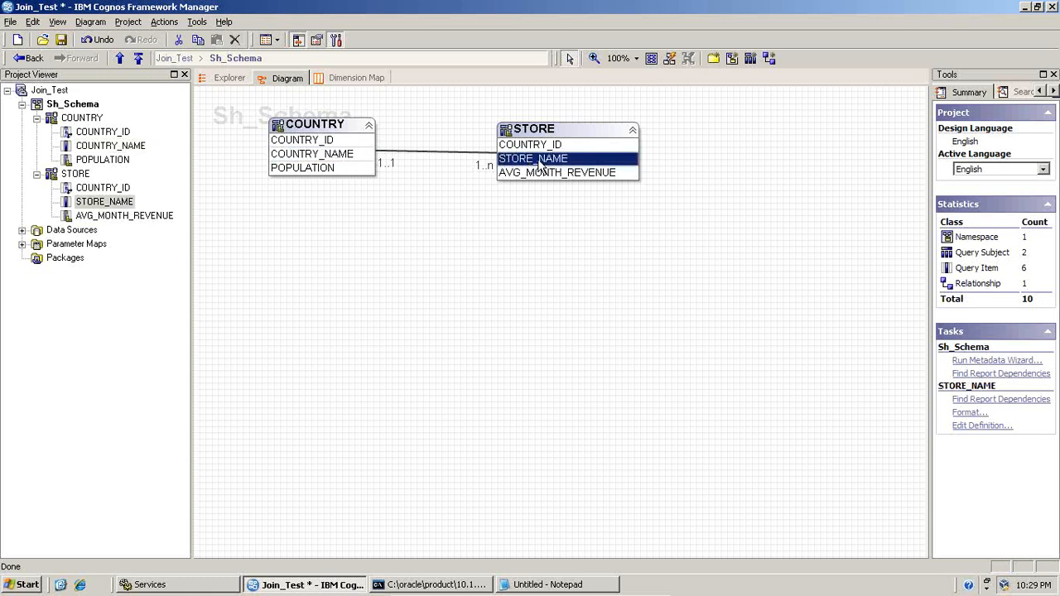
double_click(437, 157)
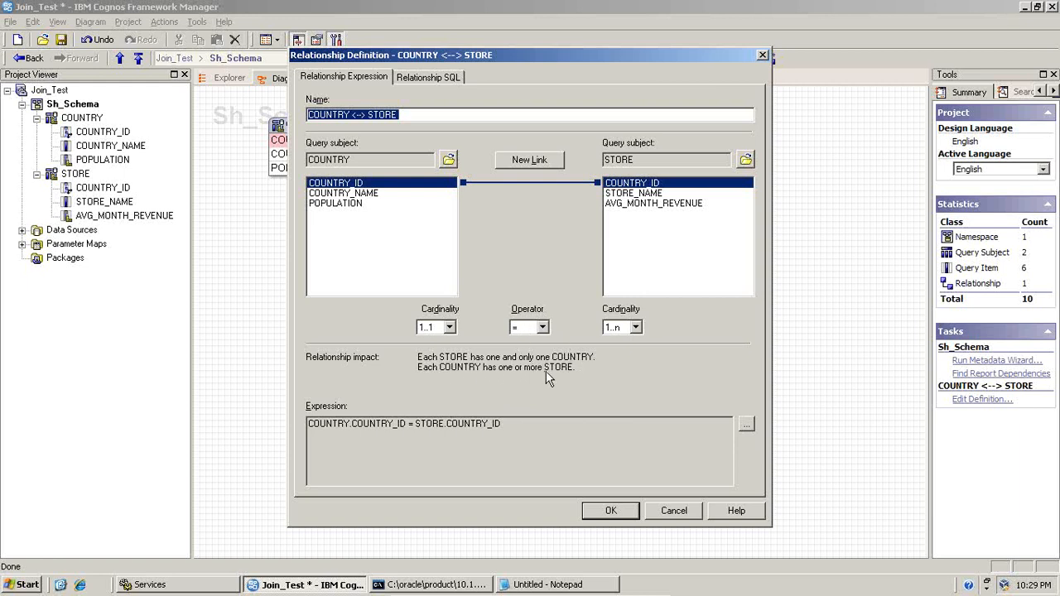
left_click(672, 511)
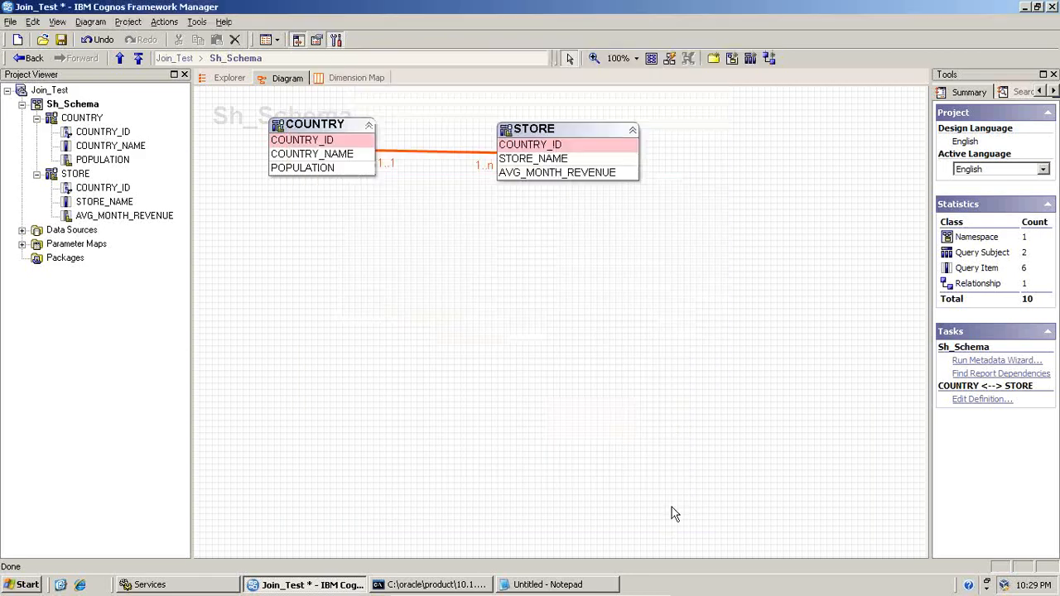
- Test COUNTRY_NAME and STORE_NAME together with Auto Sum enabled
left_click(342, 156)
left_click(510, 163, "ctrl")
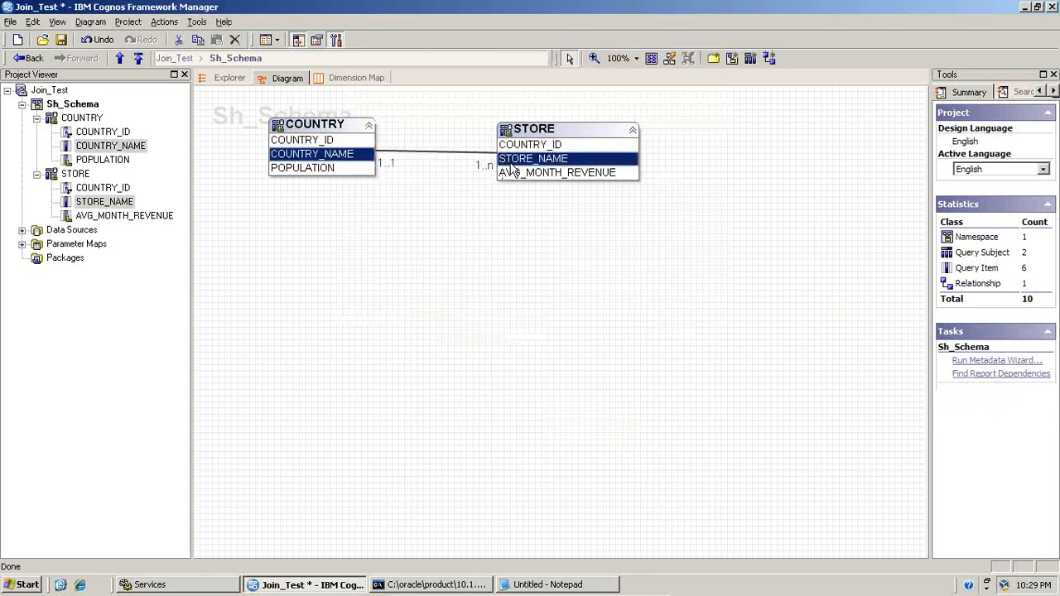
right_click(520, 157)
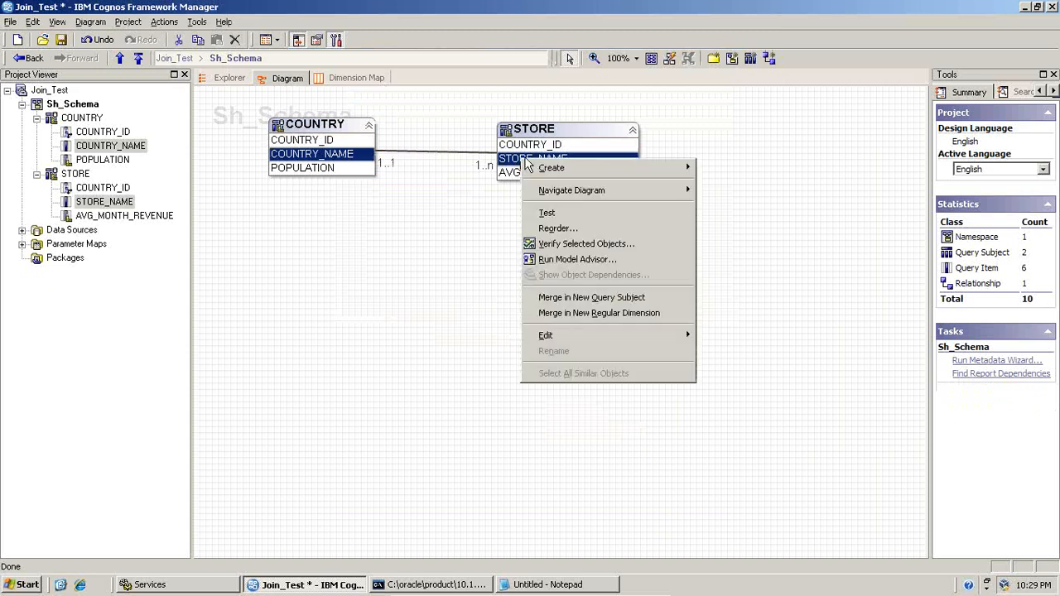
left_click(547, 212)
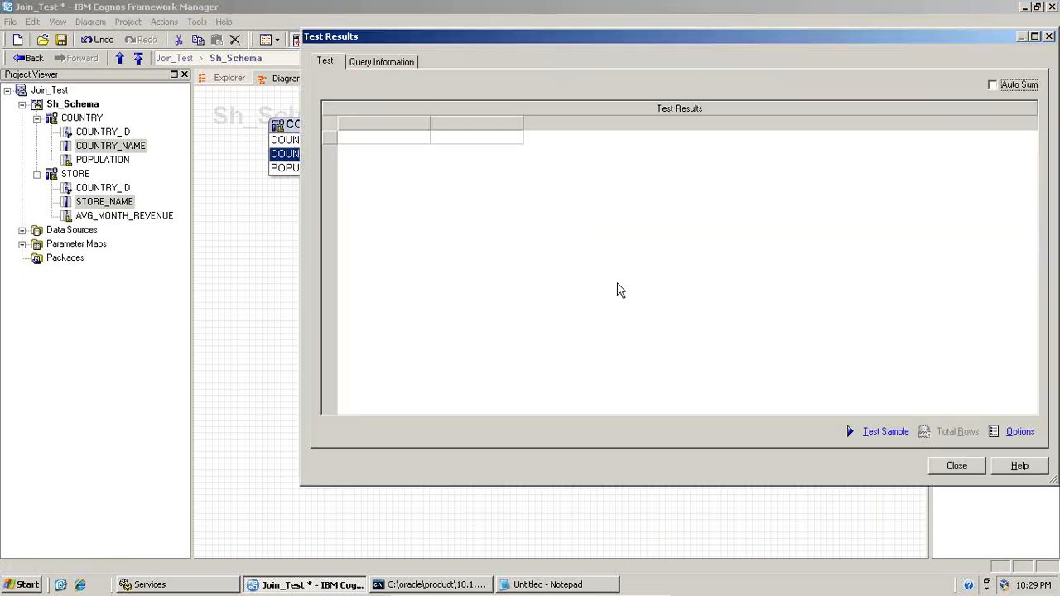
left_click(1017, 86)
left_click(885, 431)
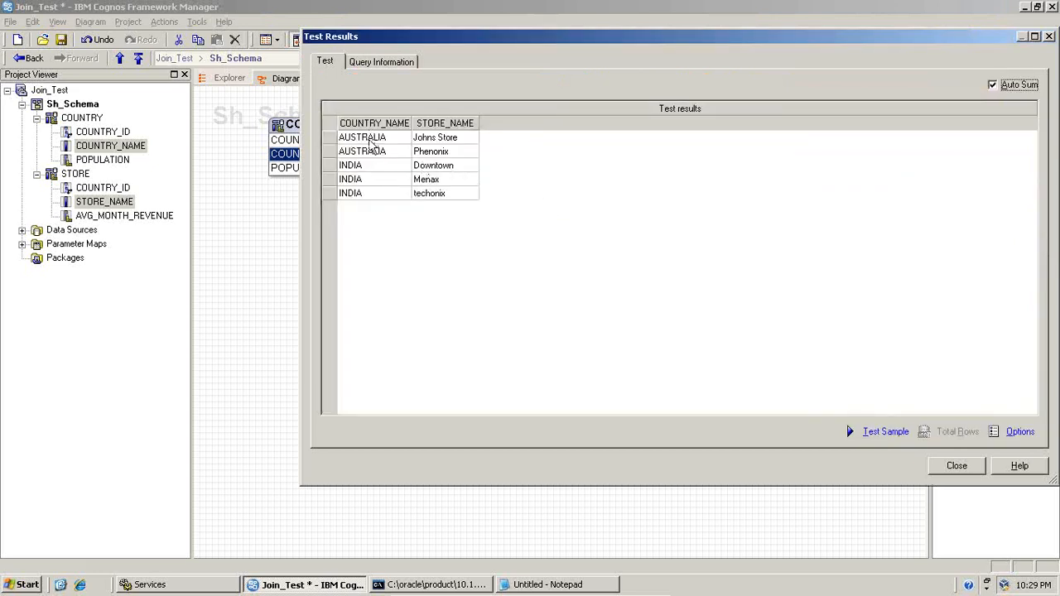
- Compare the test results with the country and store rows in the SQL*Plus window, and return to the test results
left_click_drag(531, 41, 358, 15)
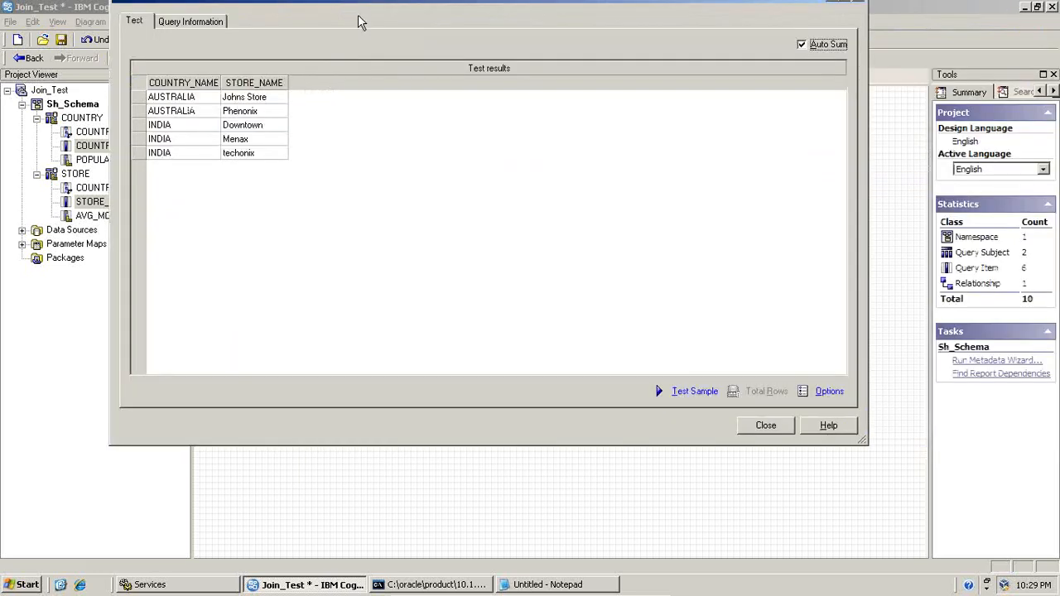
left_click(435, 584)
left_click_drag(333, 33, 553, 161)
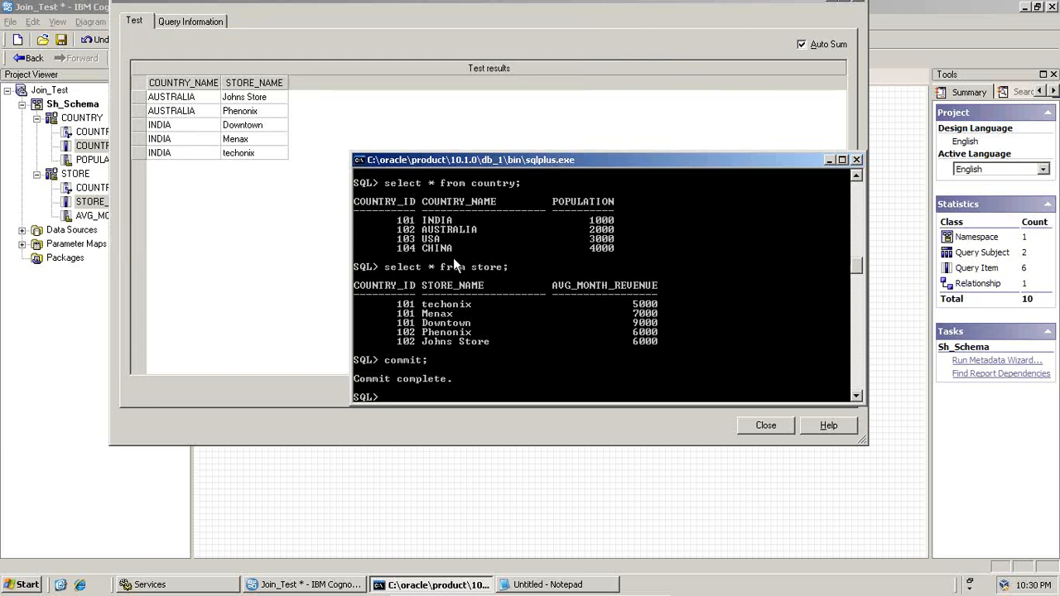
left_click(312, 25)
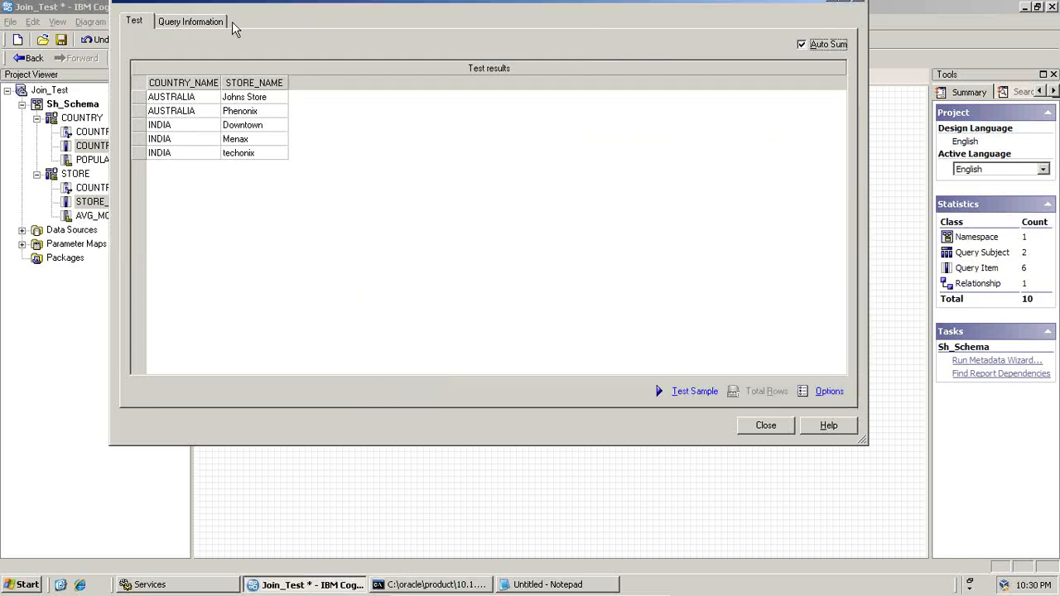
- Copy the complete Native SQL statement from the test's query information
left_click(207, 25)
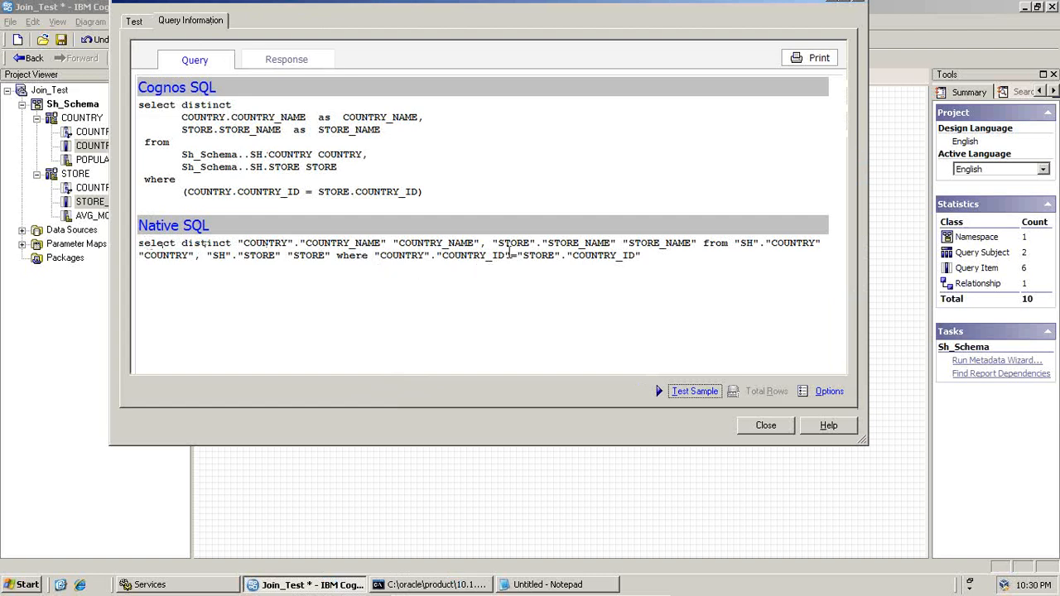
left_click_drag(508, 255, 516, 256)
left_click_drag(643, 256, 141, 241)
left_click(158, 248)
left_click_drag(141, 240, 658, 260)
right_click(579, 264)
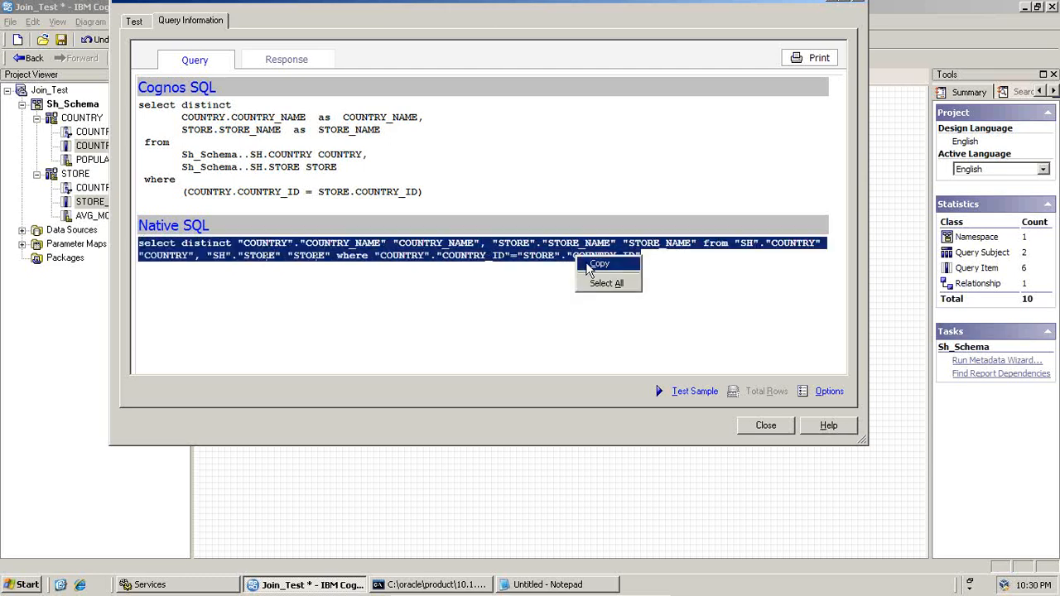
left_click(586, 263)
- Switch to the SQL*Plus window, paste the copied select distinct query and run it terminated with a semicolon
left_click(443, 589)
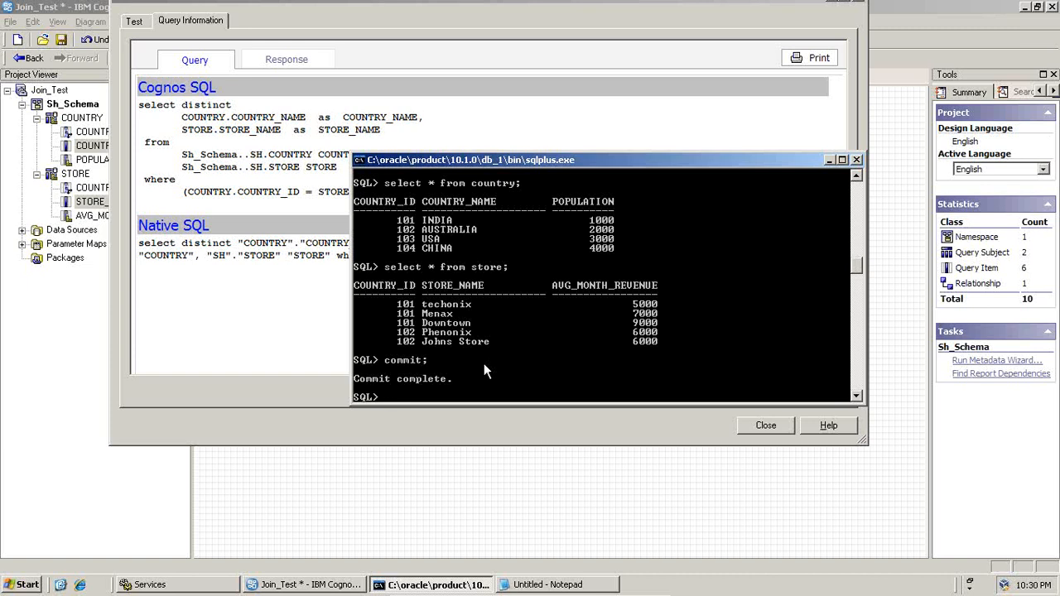
left_click(359, 163)
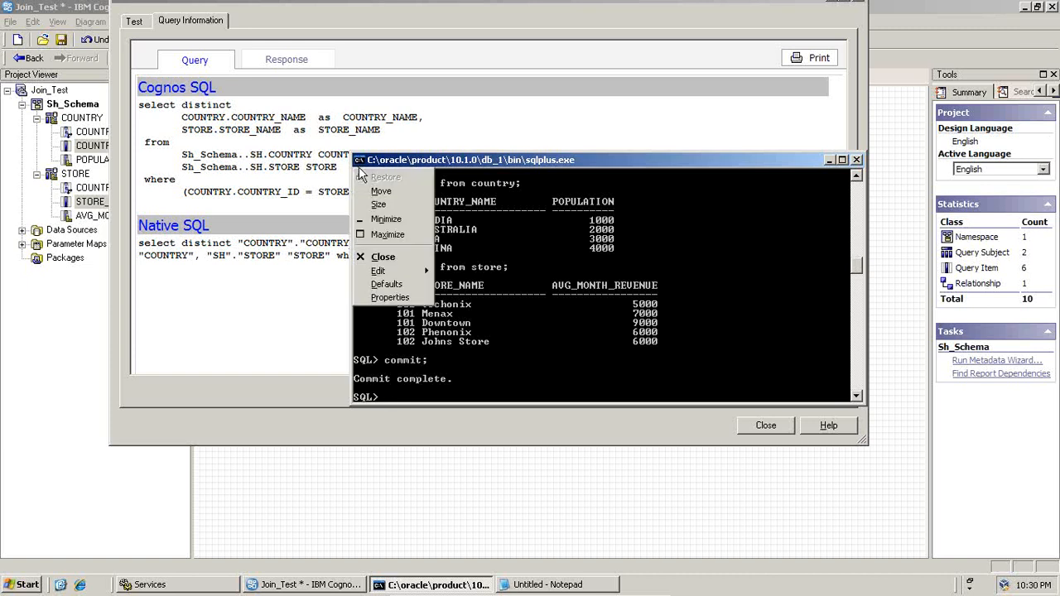
mouse_move(396, 271)
left_click(454, 297)
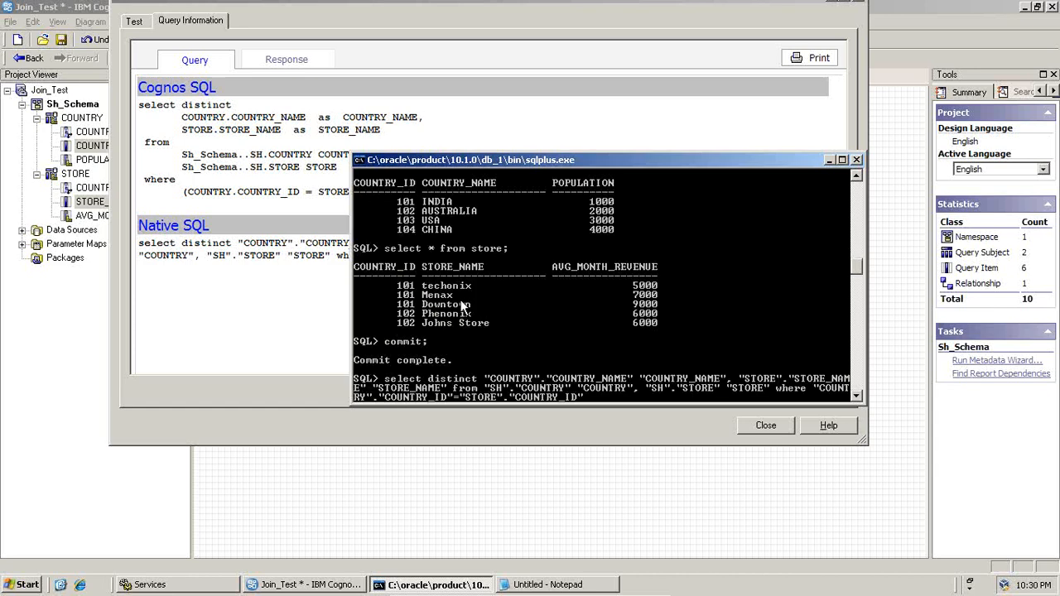
key("Return")
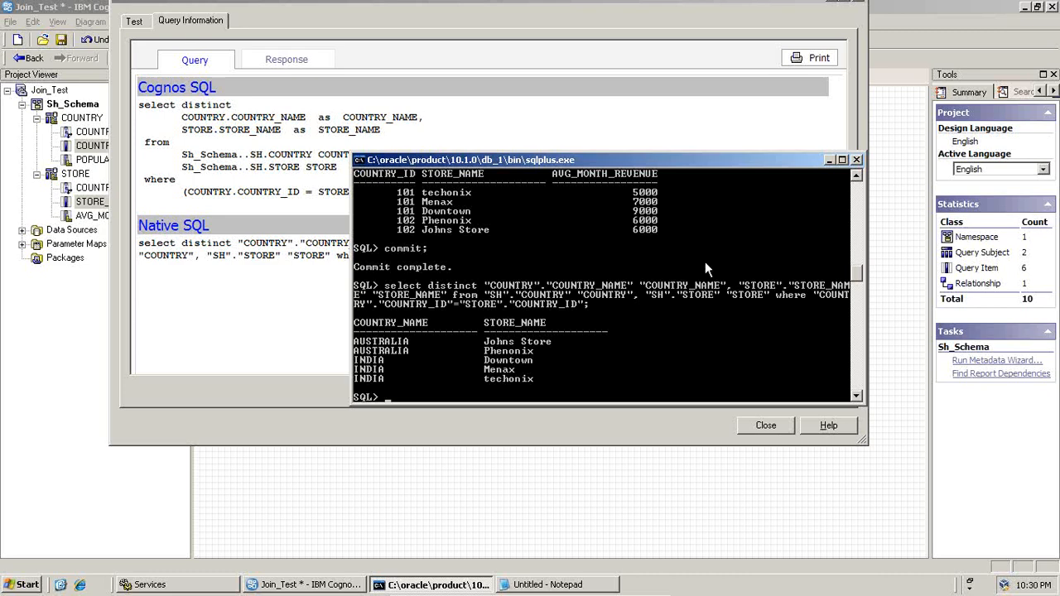
- Compare the query output with the country and store rows above it in SQL*Plus, and close the test results in Framework Manager
scroll(856, 181, "up", 4)
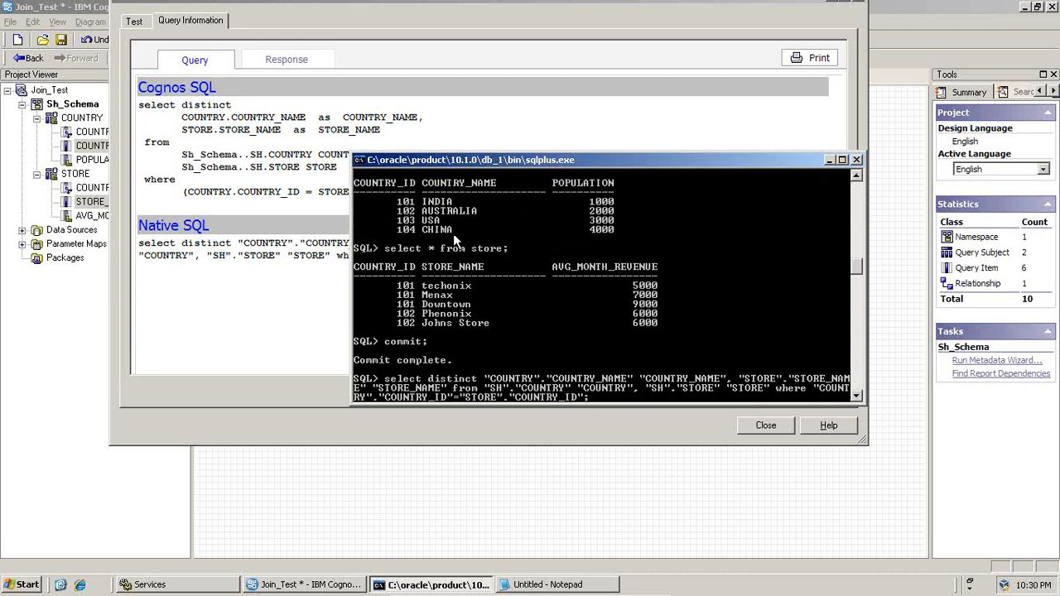
left_click(316, 297)
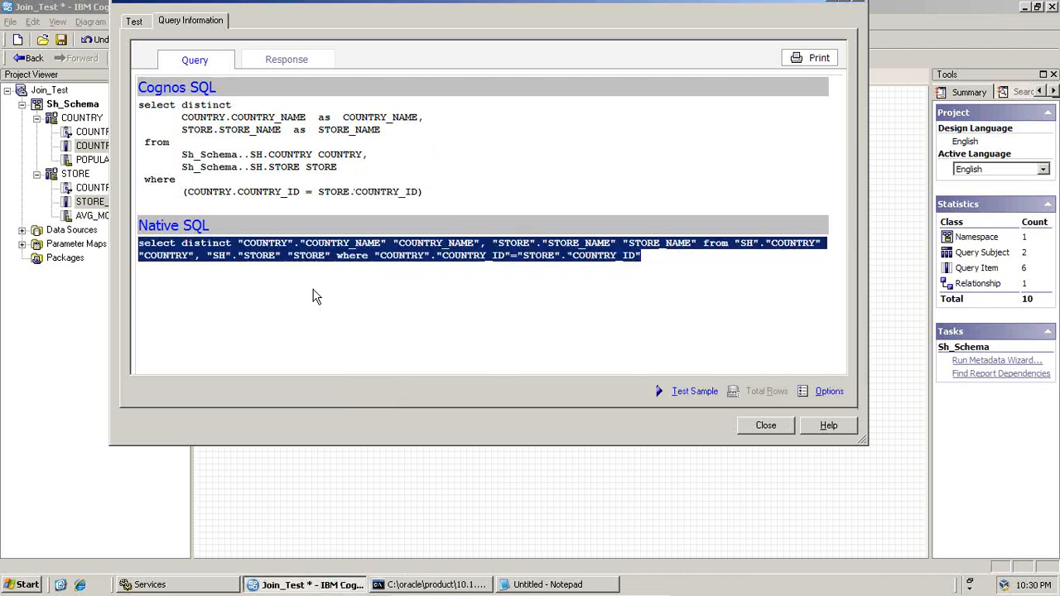
left_click(761, 425)
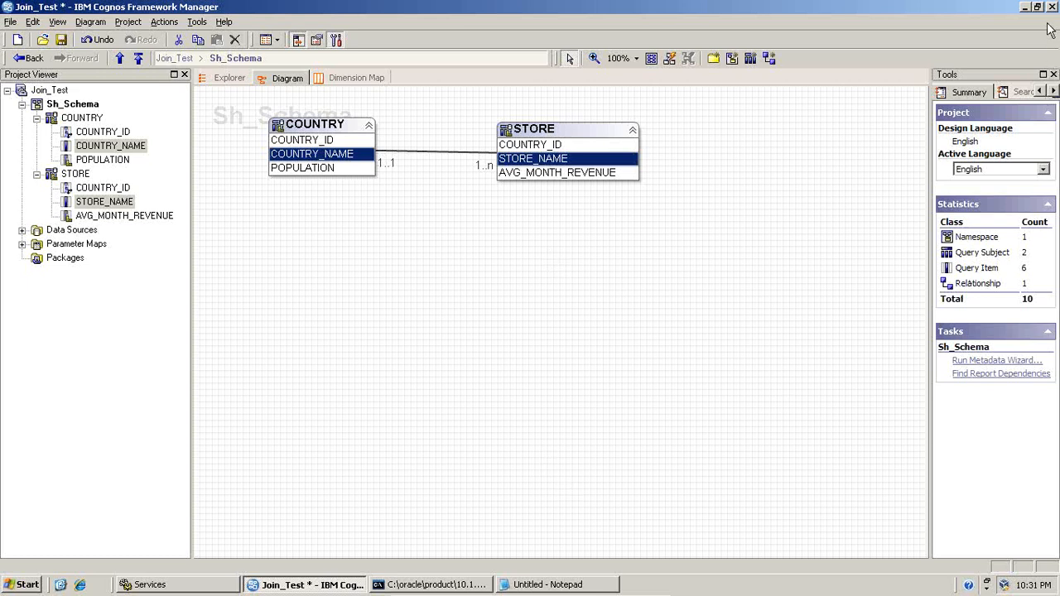
- Switch to Notepad, paste the left-outer and inner join cardinality notes, put the inner join note on its own line, and highlight the left-outer join cardinalities
key("alt+Tab")
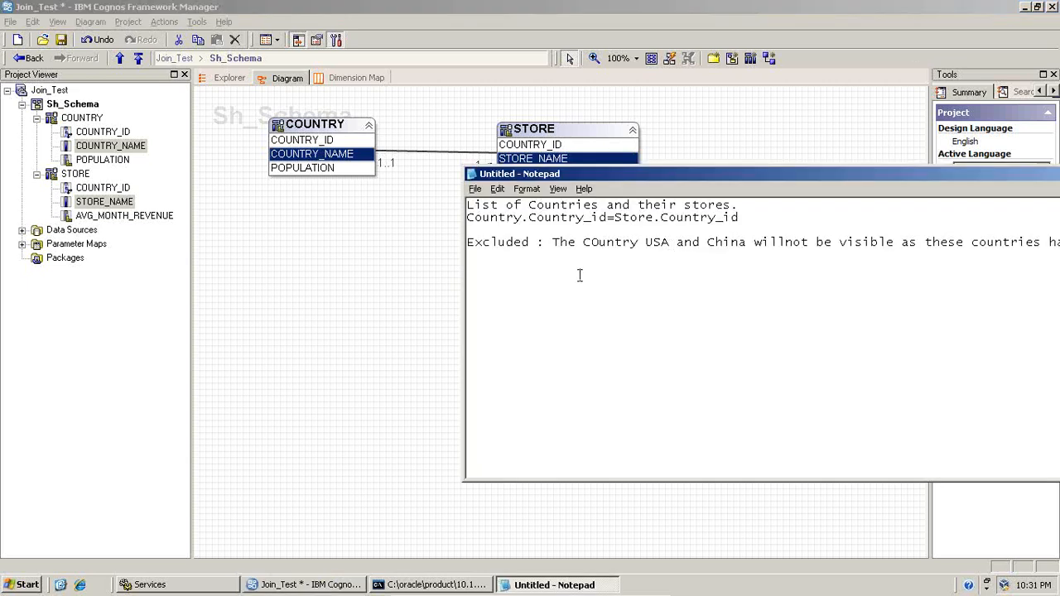
key("ctrl+v")
left_click_drag(636, 179, 321, 137)
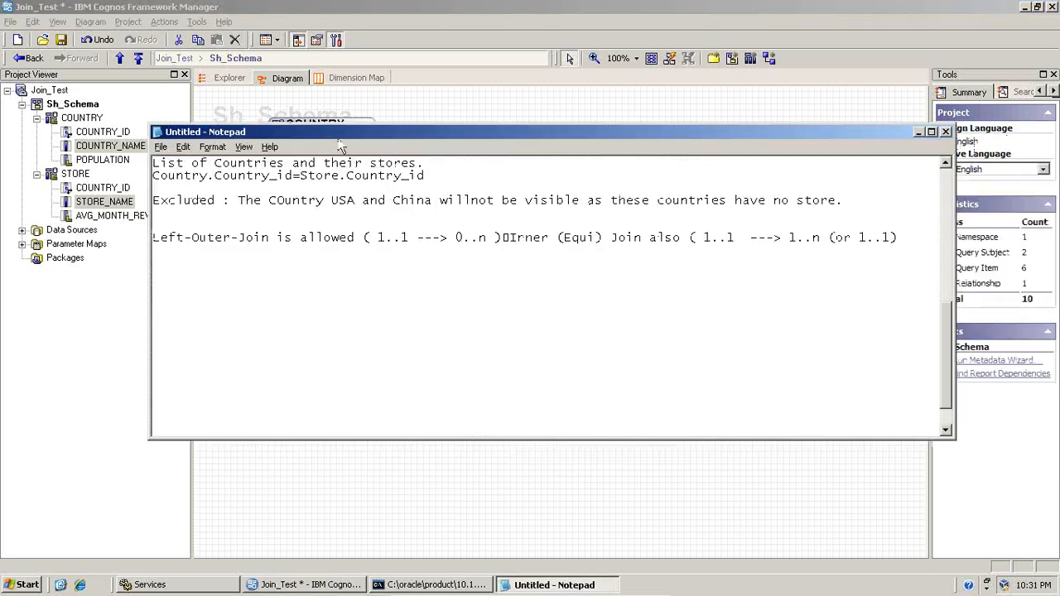
left_click(514, 238)
key("BackSpace")
key("Return")
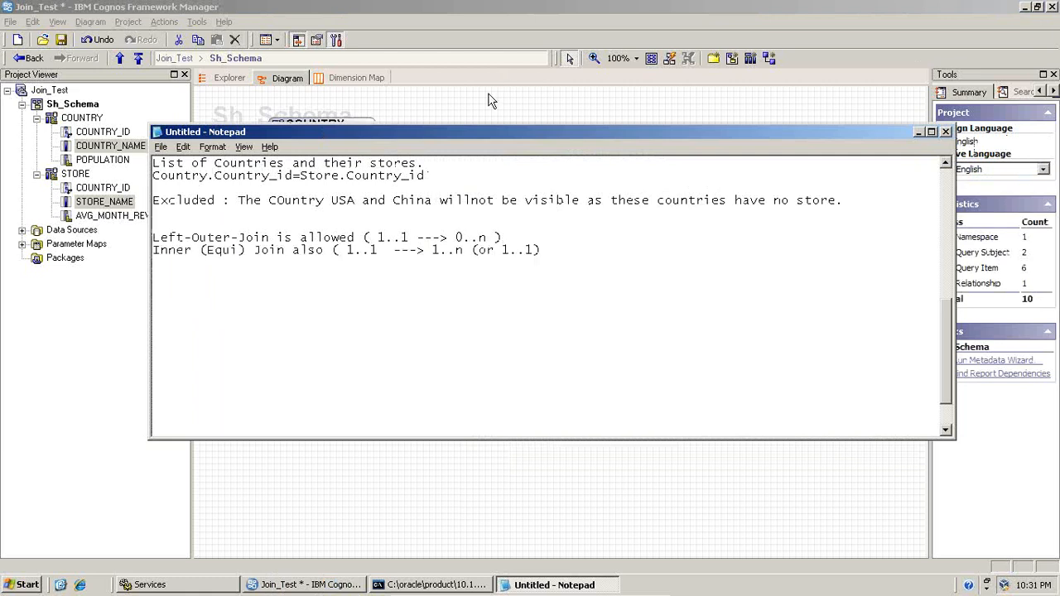
left_click_drag(488, 238, 452, 238)
left_click_drag(378, 238, 406, 238)
left_click_drag(456, 238, 486, 237)
- Switch back to Framework Manager and set the STORE-side cardinality of the COUNTRY <--> STORE relationship to 0..n
left_click(588, 6)
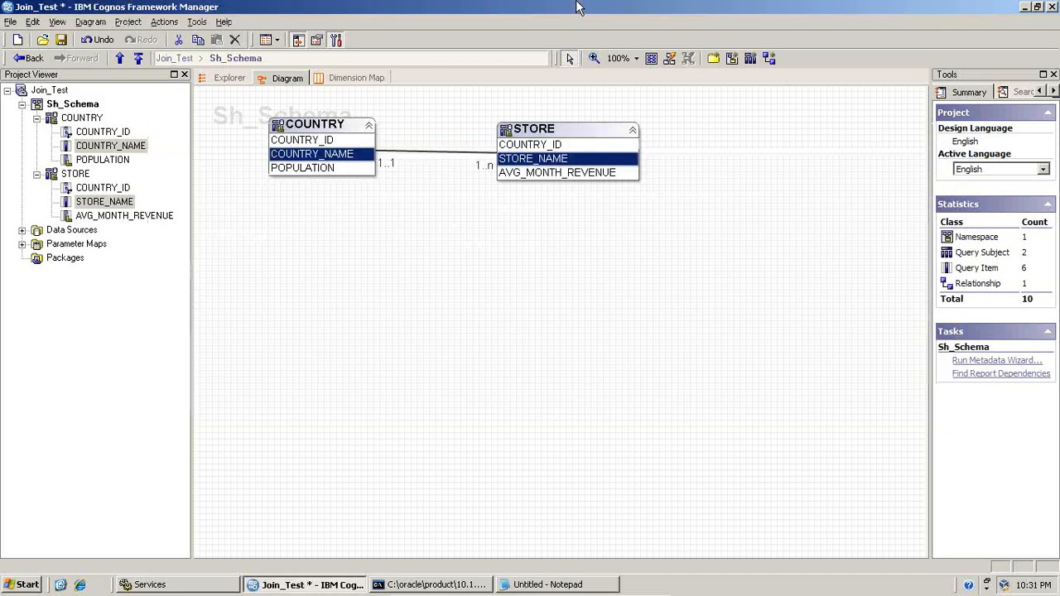
double_click(403, 158)
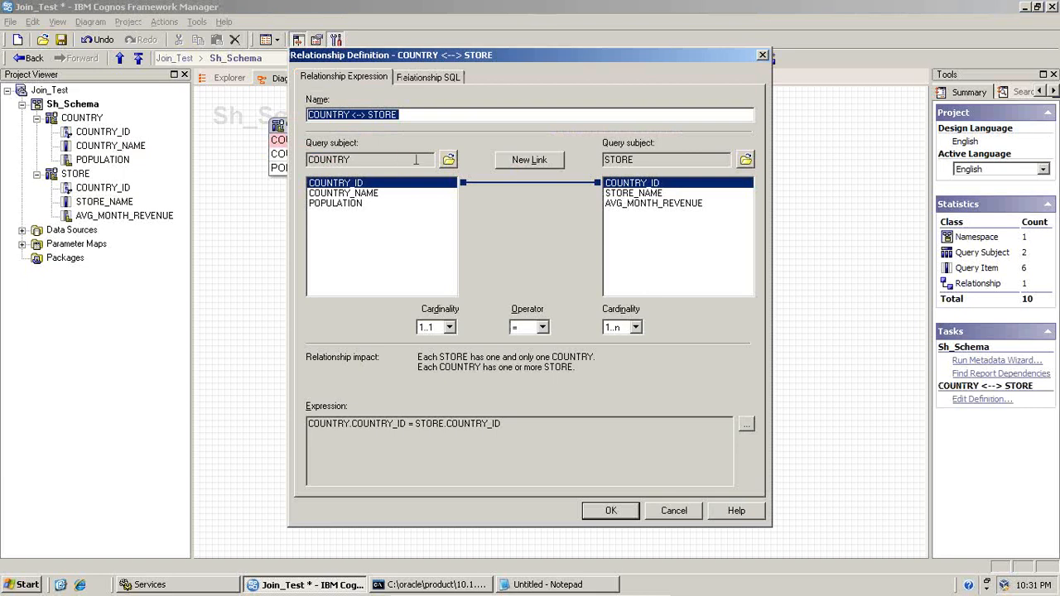
left_click(627, 330)
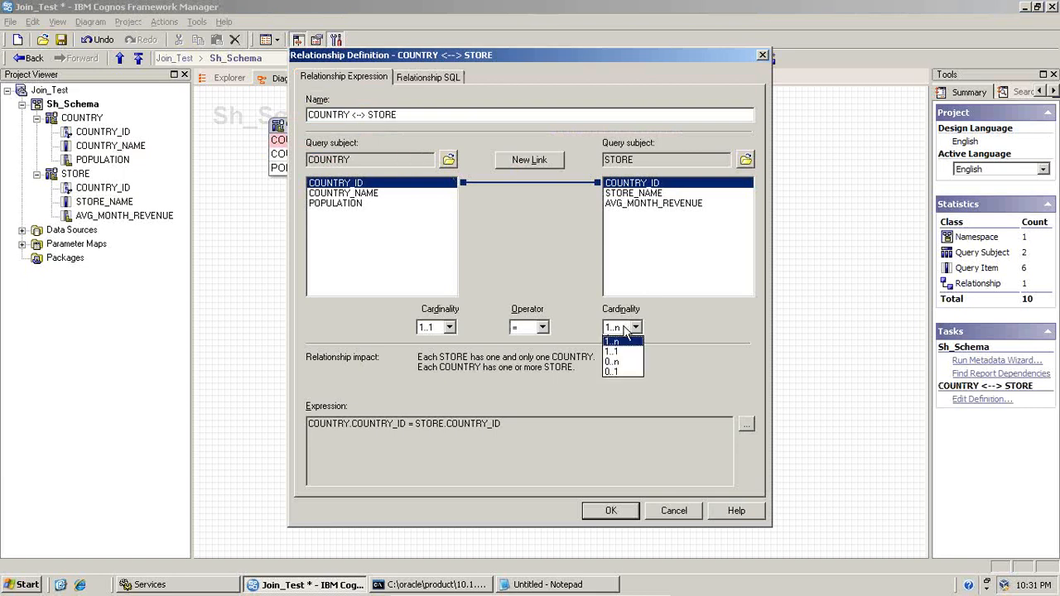
left_click(626, 369)
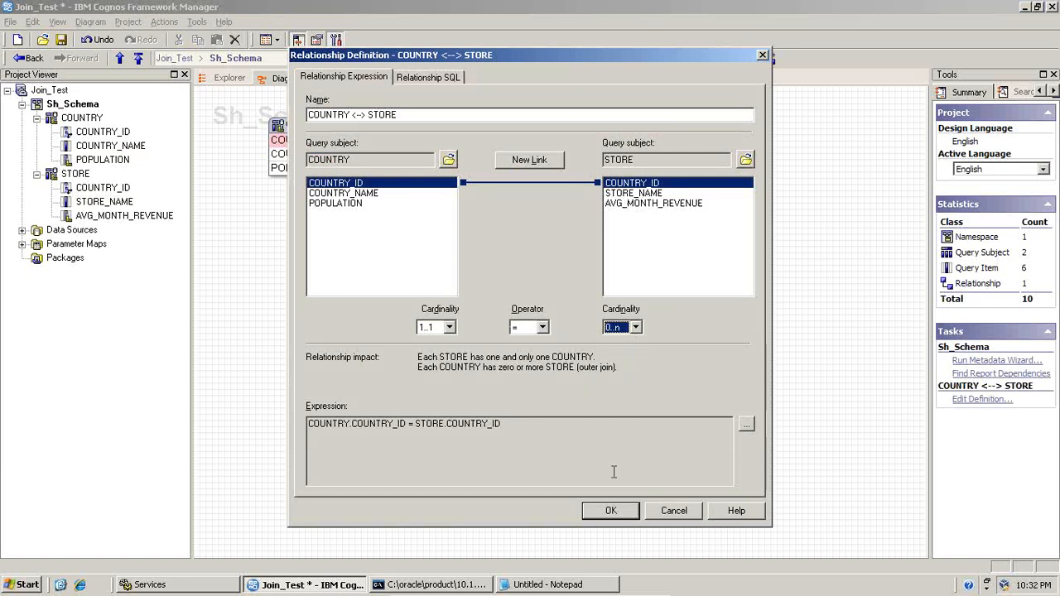
left_click(611, 510)
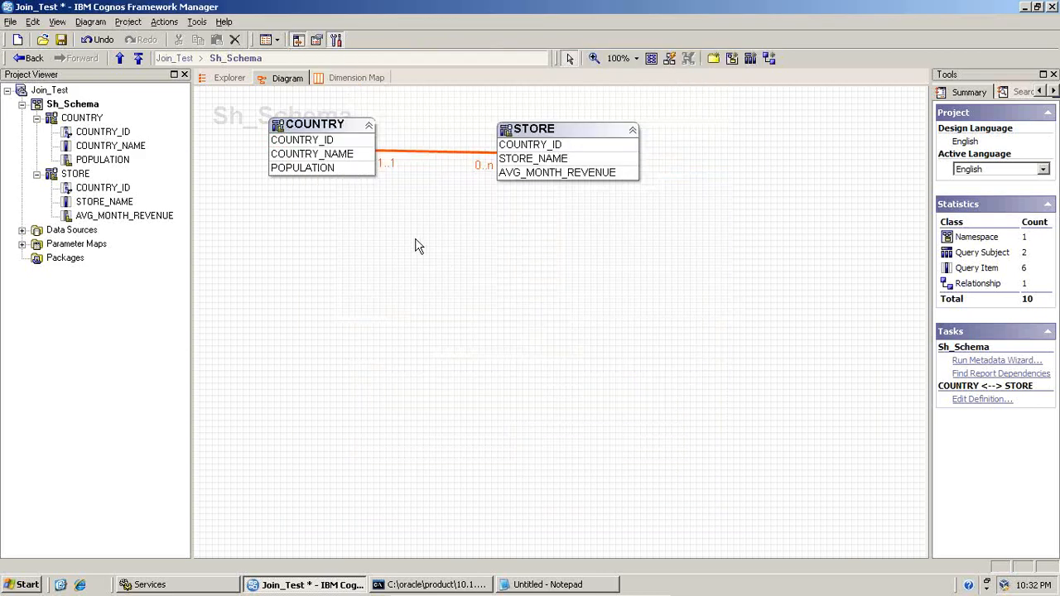
- Test COUNTRY_NAME and STORE_NAME together without Auto Sum
left_click(334, 161)
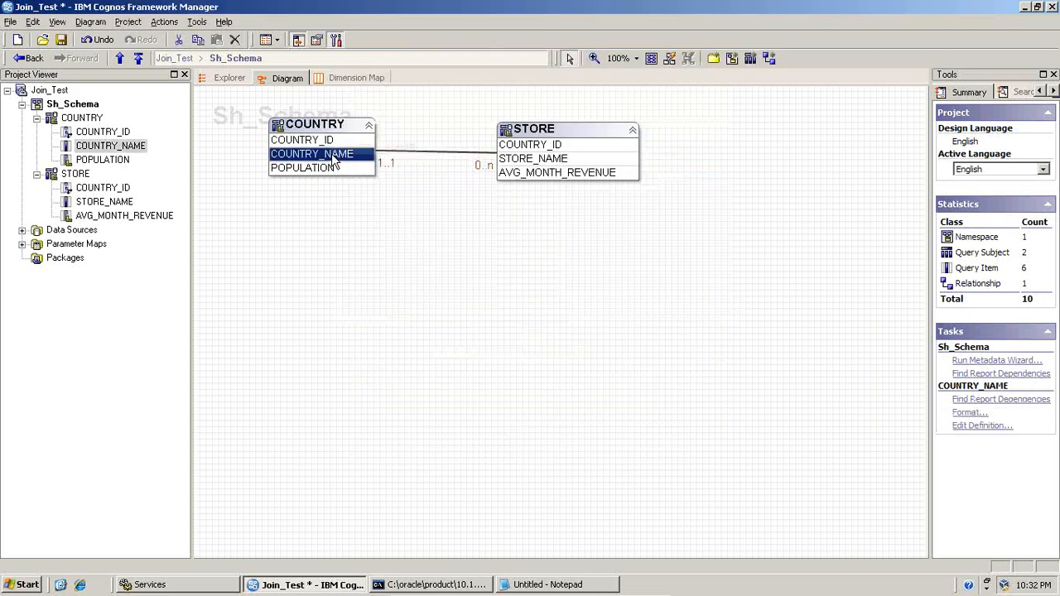
left_click(515, 166, "ctrl")
right_click(515, 168)
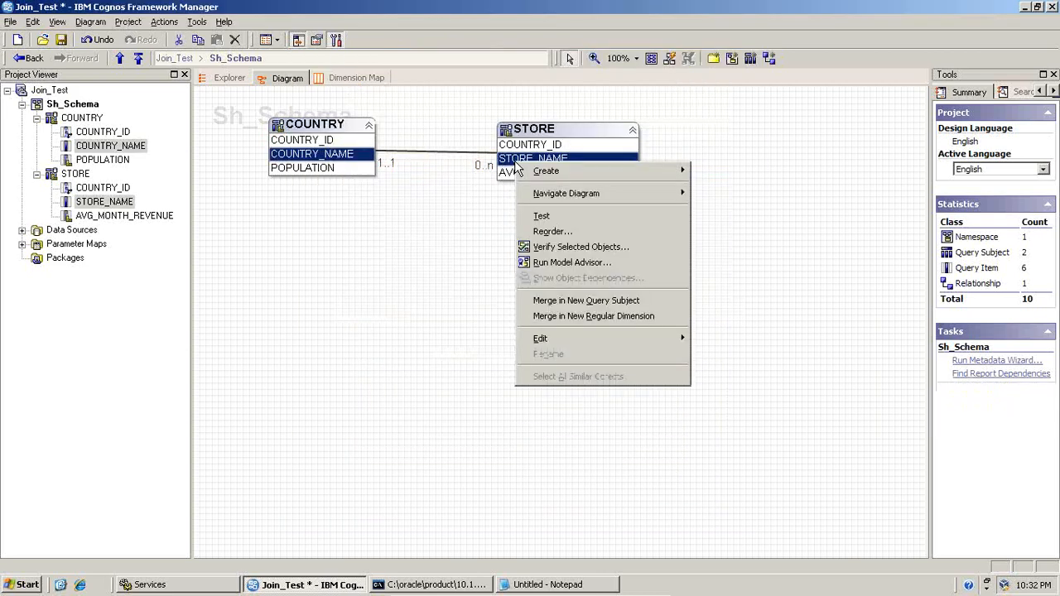
left_click(549, 217)
left_click(675, 405)
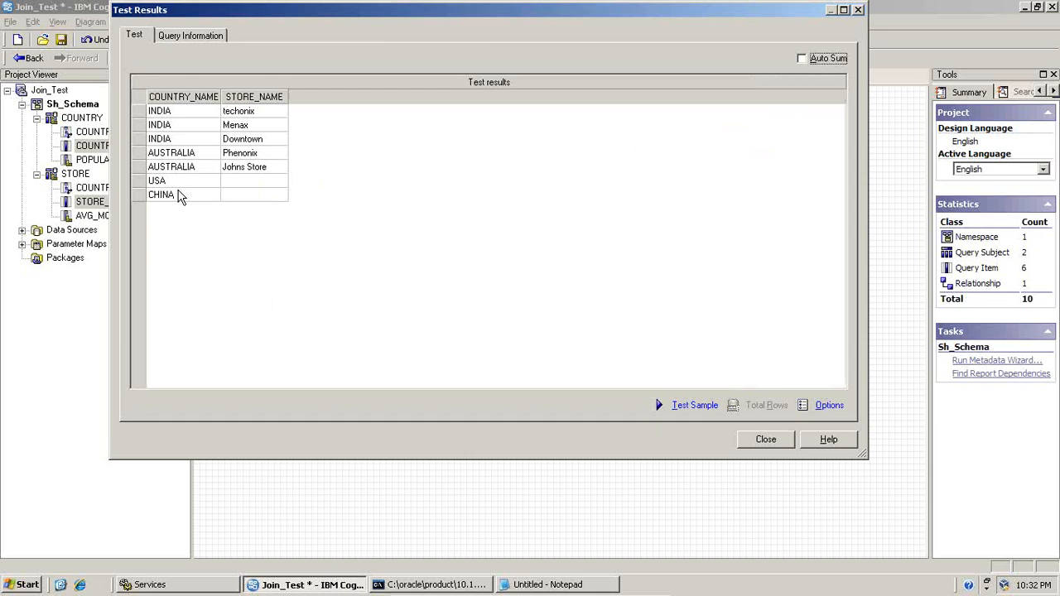
- Open Paint and paste a screenshot of the Test Results window onto the canvas
left_click(19, 585)
left_click(83, 411)
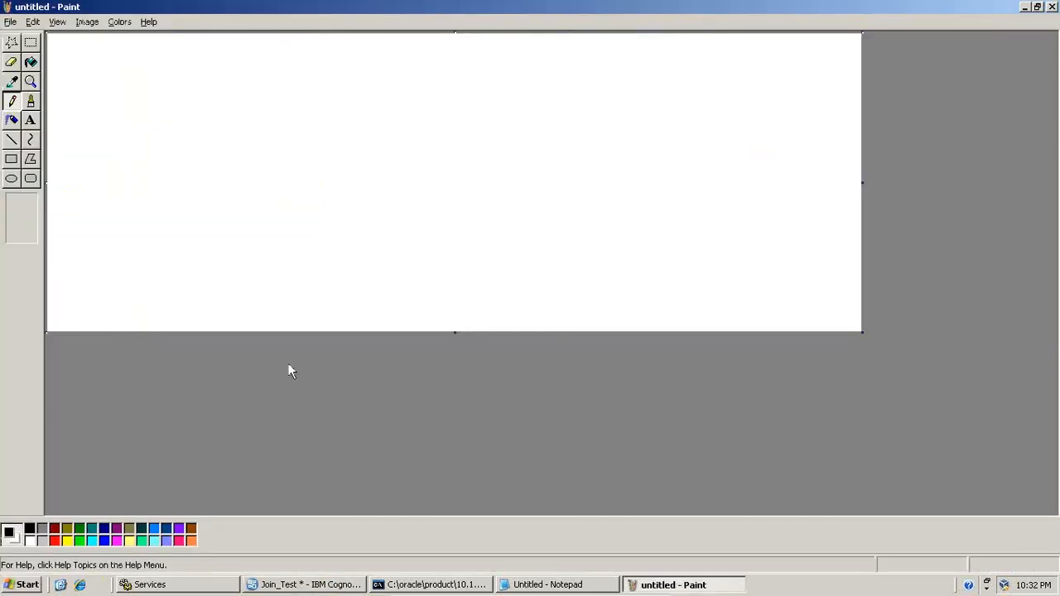
key("ctrl+v")
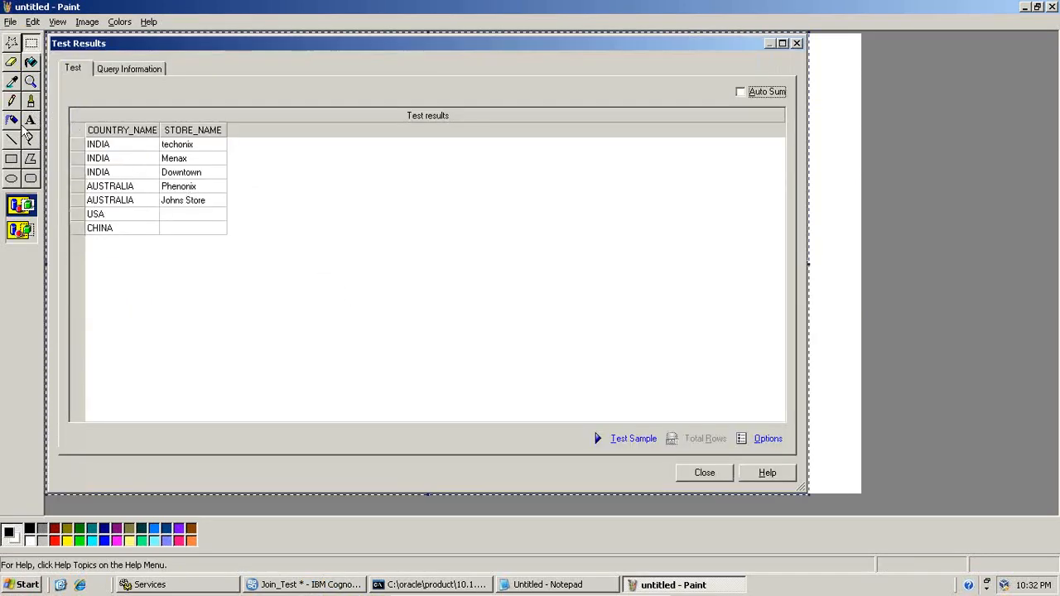
- Draw a red rectangle around the USA and CHINA rows, including their empty STORE_NAME cells, in the pasted screenshot
left_click(11, 159)
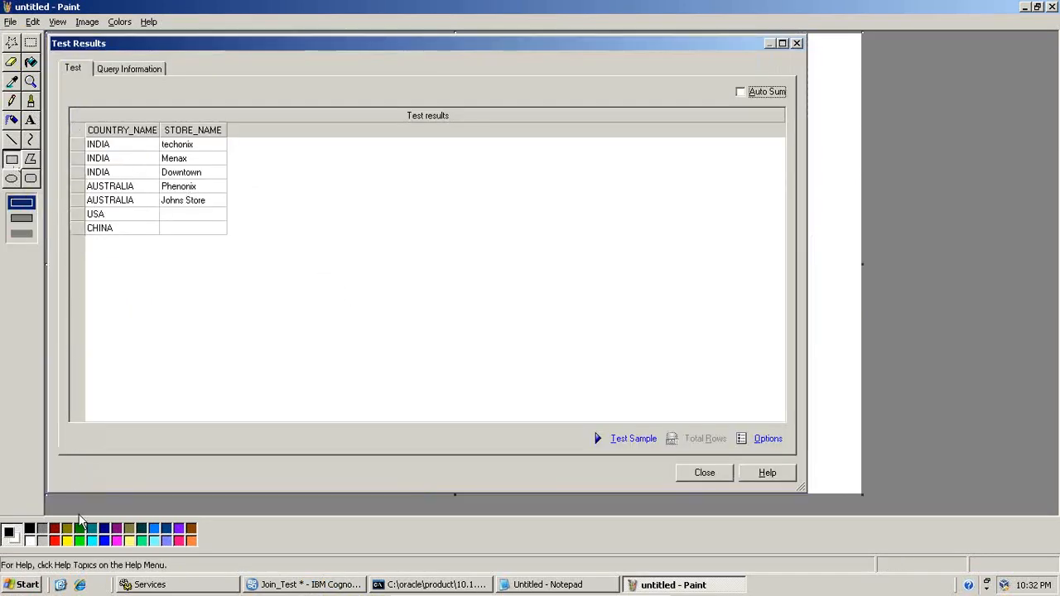
left_click(56, 541)
left_click_drag(81, 212, 164, 241)
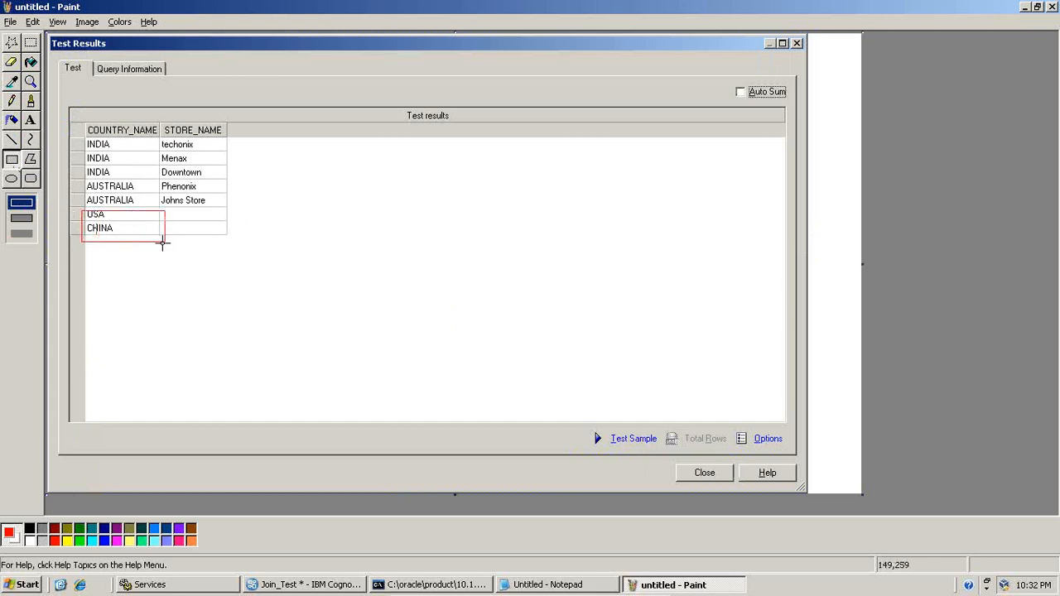
key("ctrl+z")
left_click_drag(85, 209, 229, 239)
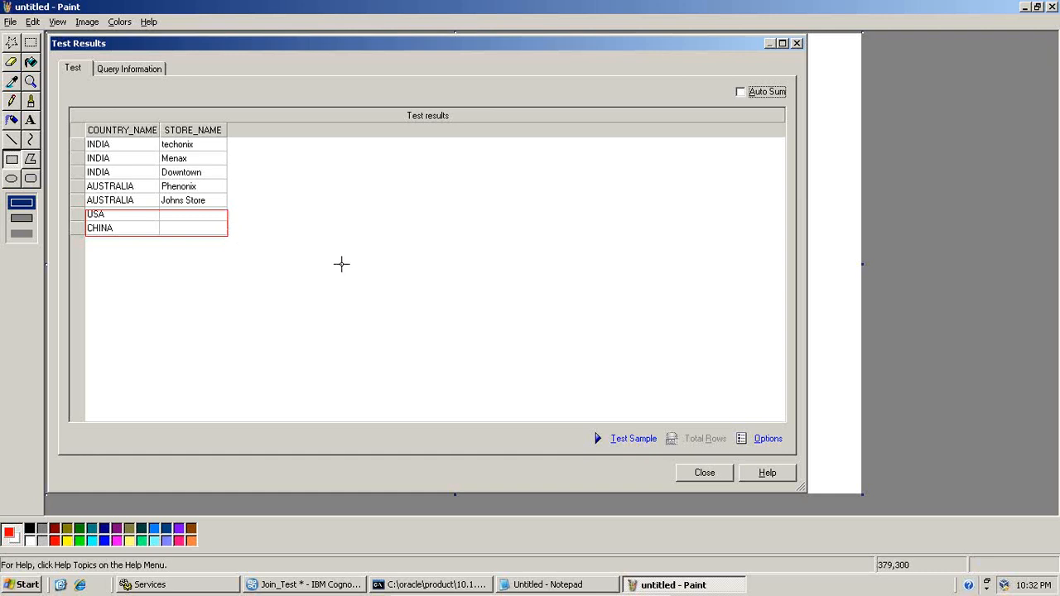
- Switch back to Framework Manager and copy the complete Native SQL statement with the LEFT OUTER JOIN from the test's query information
key("alt+Tab")
left_click(204, 38)
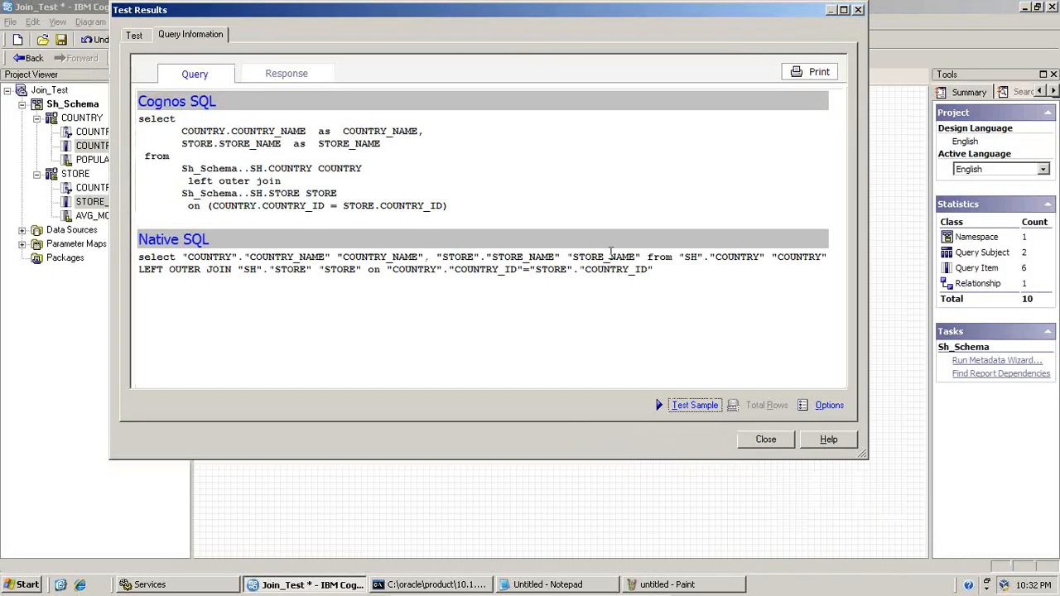
left_click_drag(653, 269, 139, 263)
key("ctrl+c")
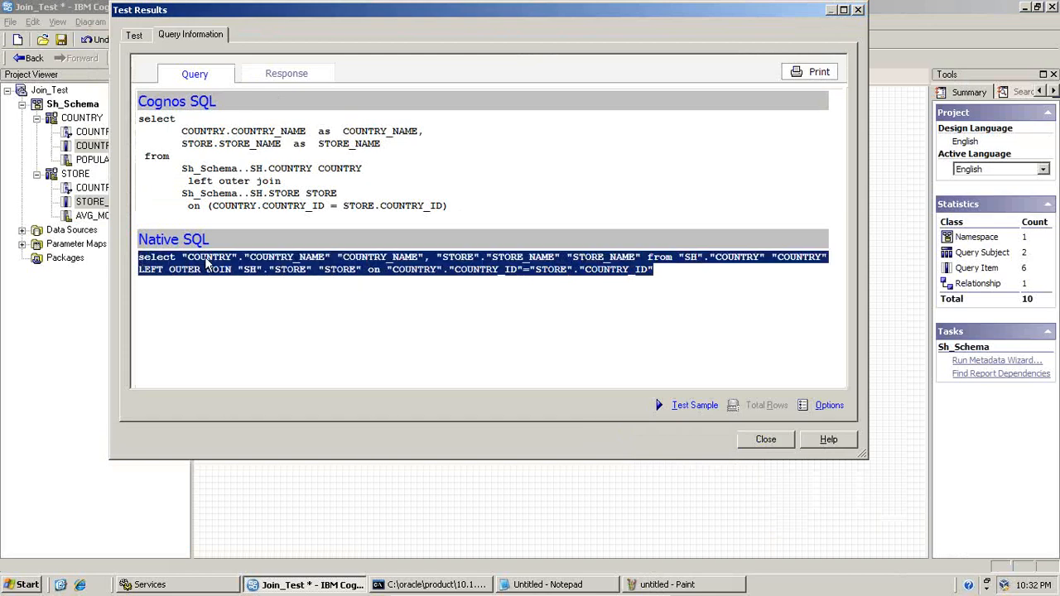
- Switch to Paint, paste the left outer join query as red text in a text box below the outlined rows, and widen the box
left_click(629, 582)
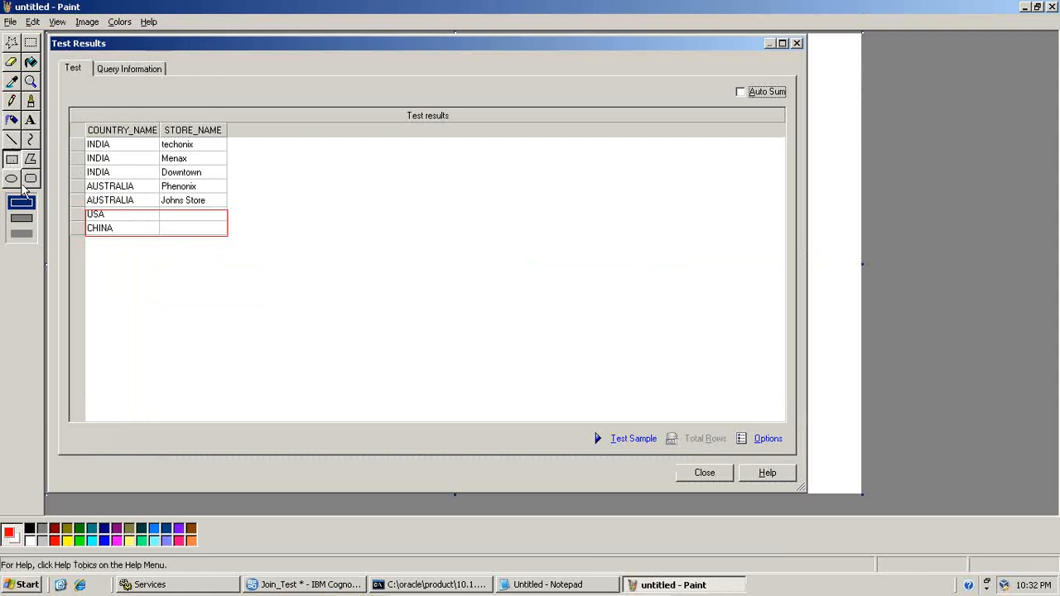
left_click(29, 120)
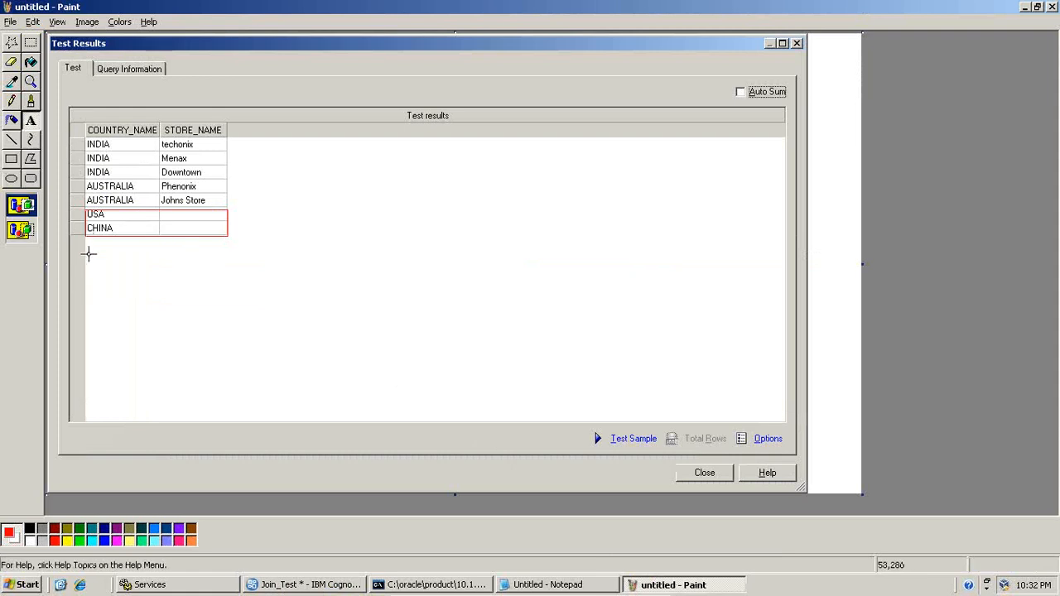
mouse_move(71, 244)
left_mouse_down()
mouse_move(293, 433)
mouse_move(426, 477)
left_mouse_up()
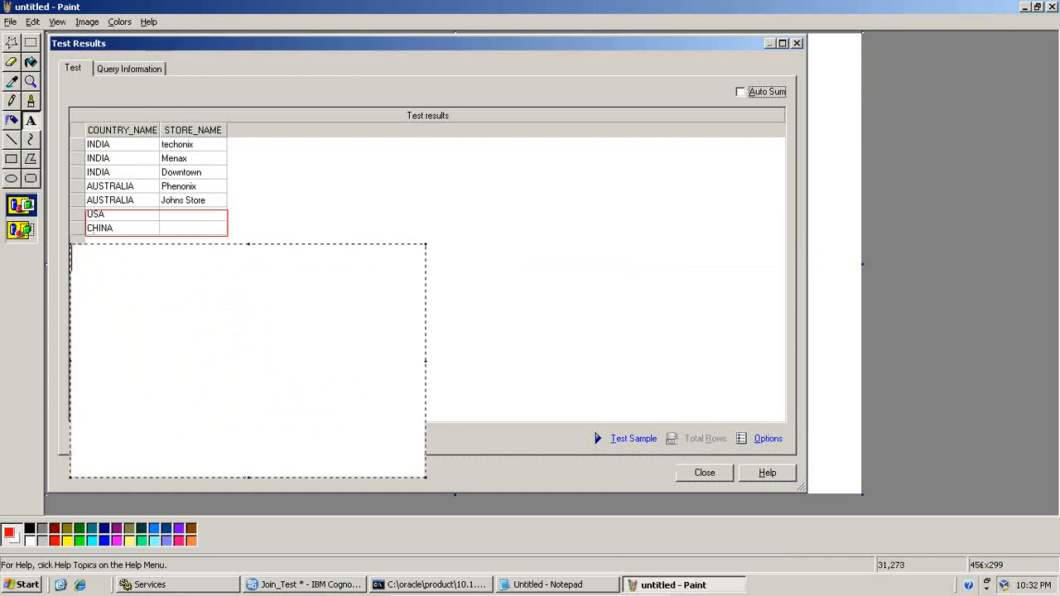
right_click(102, 262)
key("Escape")
key("alt+Tab")
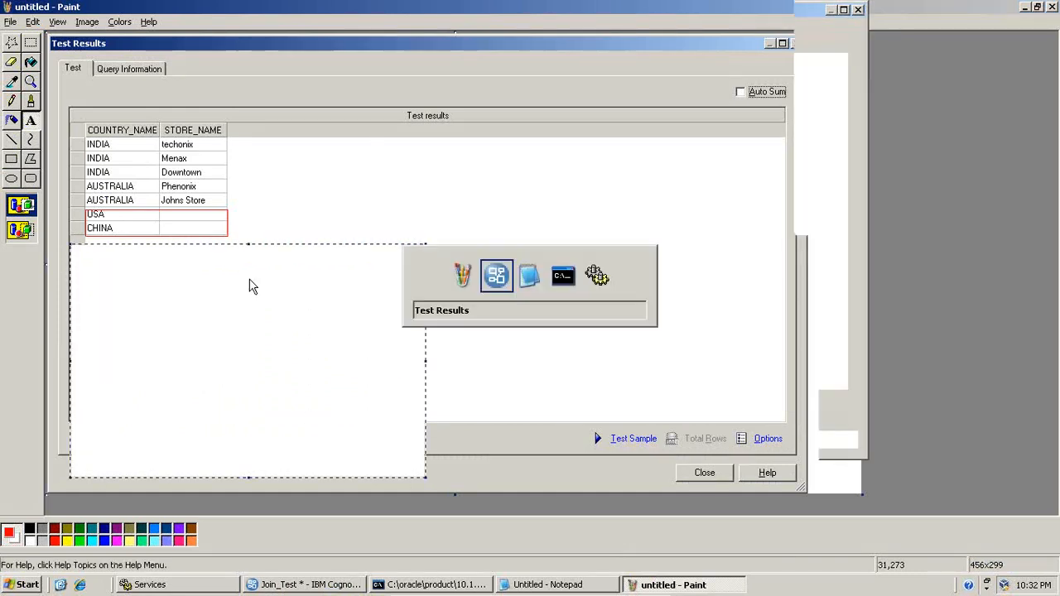
right_click(322, 263)
left_click(336, 267)
key("alt+Tab")
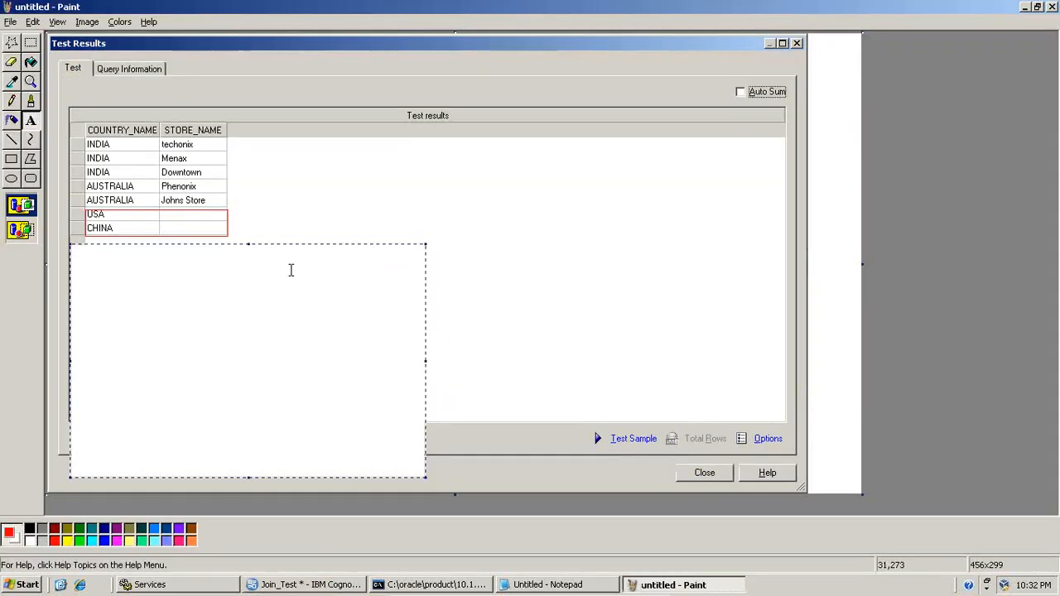
right_click(206, 258)
left_click(232, 313)
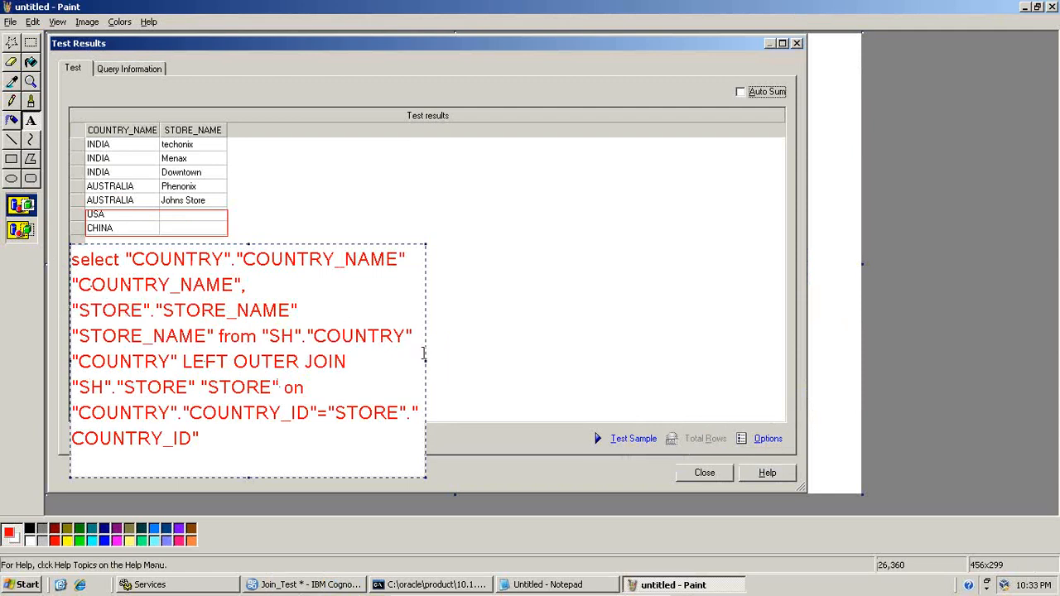
left_click_drag(424, 361, 563, 362)
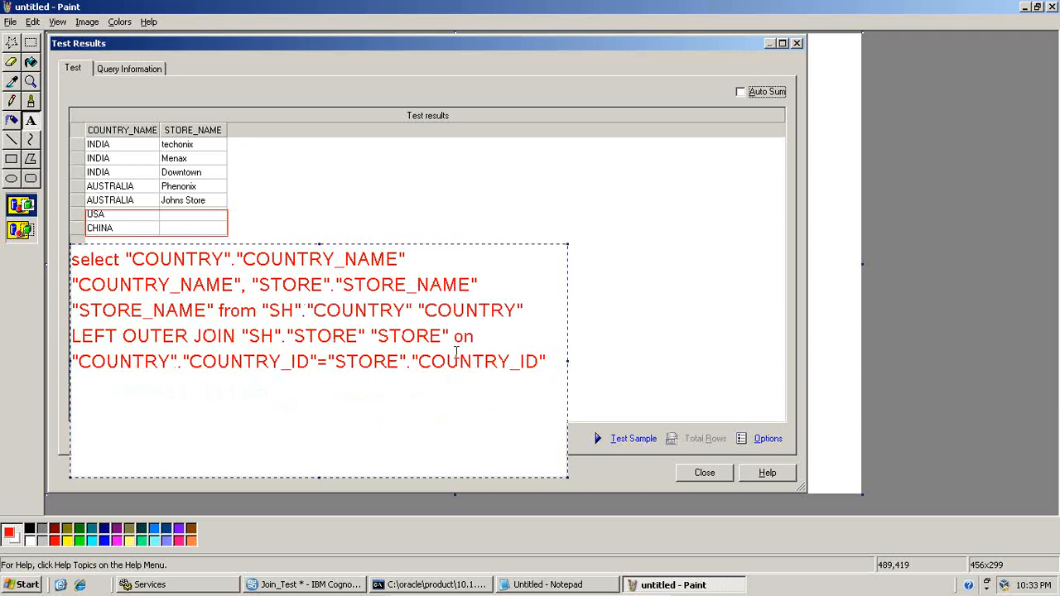
- Draw a blue rectangle around the LEFT OUTER JOIN line of the pasted query text
left_click(12, 159)
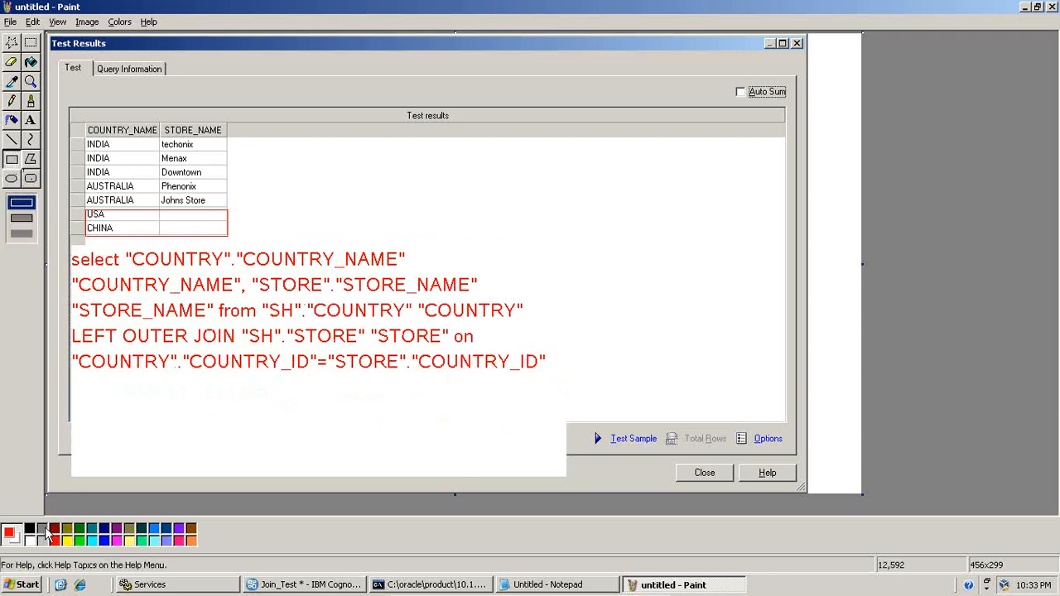
left_click(105, 540)
left_click_drag(67, 325, 477, 349)
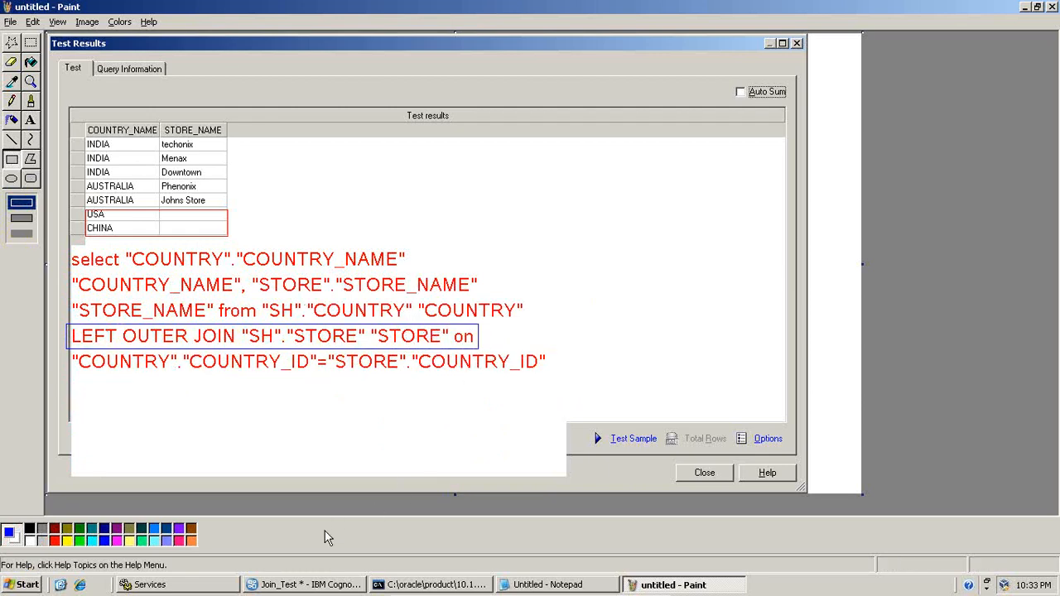
- Switch to Framework Manager, close the test results, and set the STORE-side cardinality of the COUNTRY–STORE relationship to 1..1
left_click(311, 584)
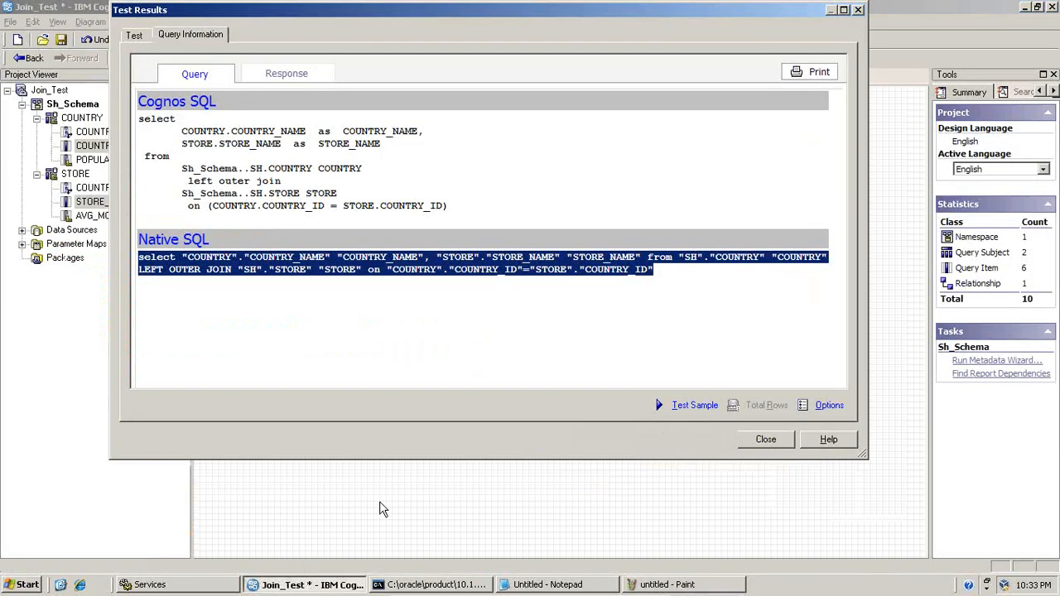
left_click(754, 439)
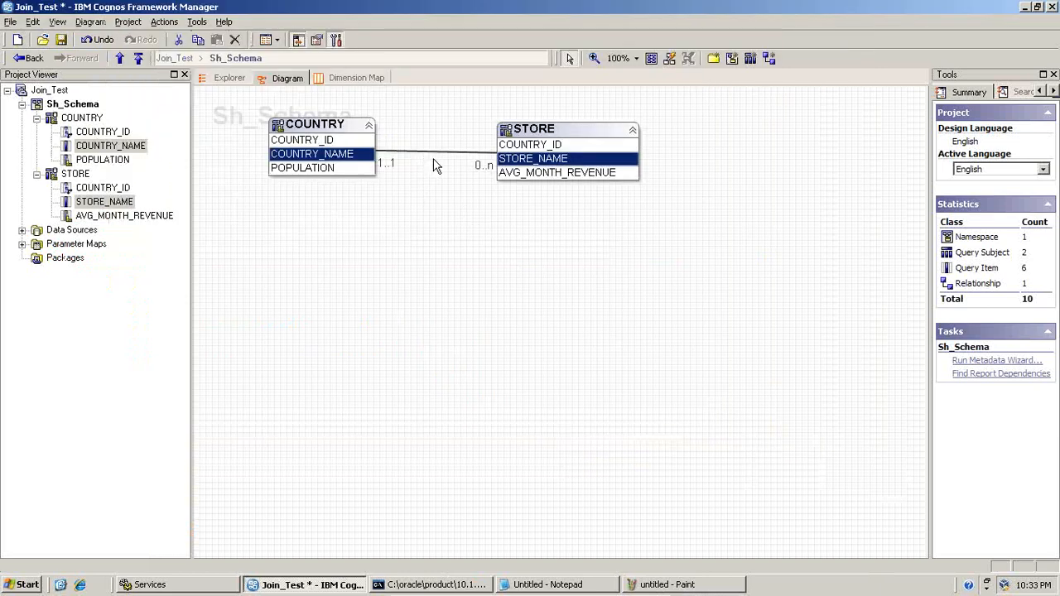
double_click(488, 161)
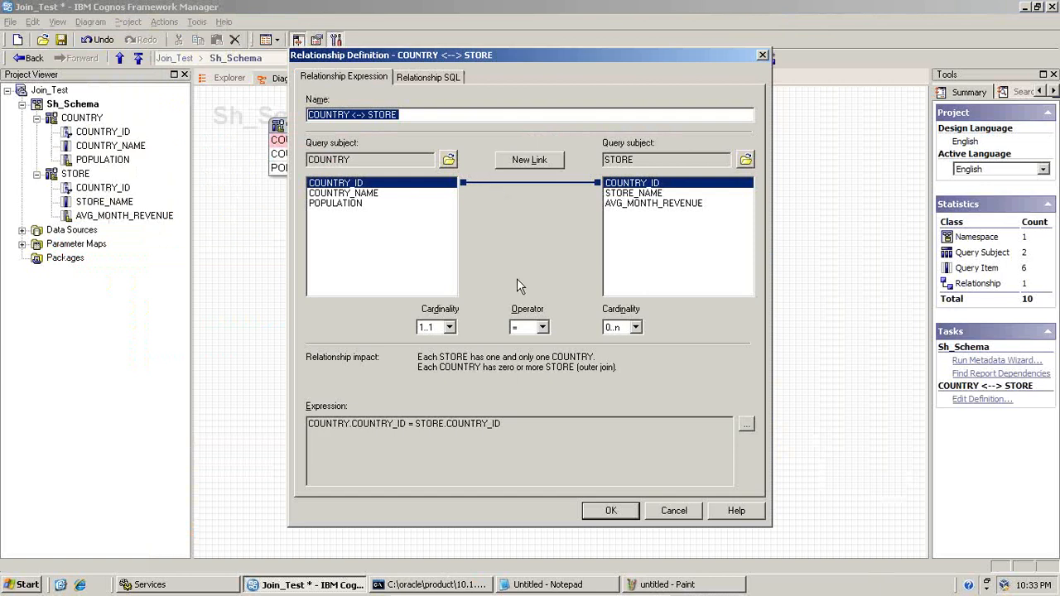
left_click(613, 328)
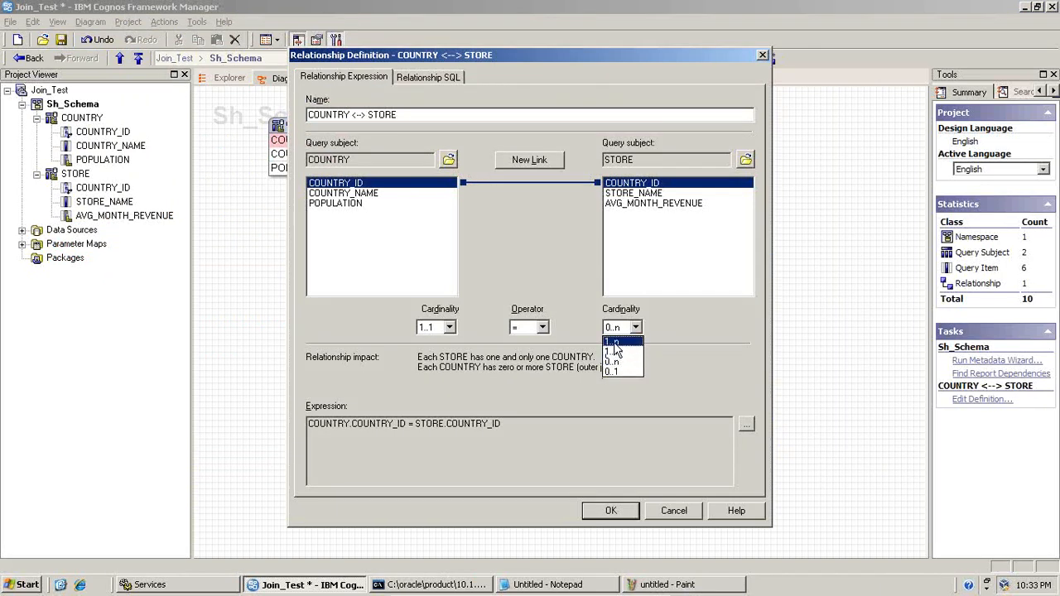
left_click(615, 351)
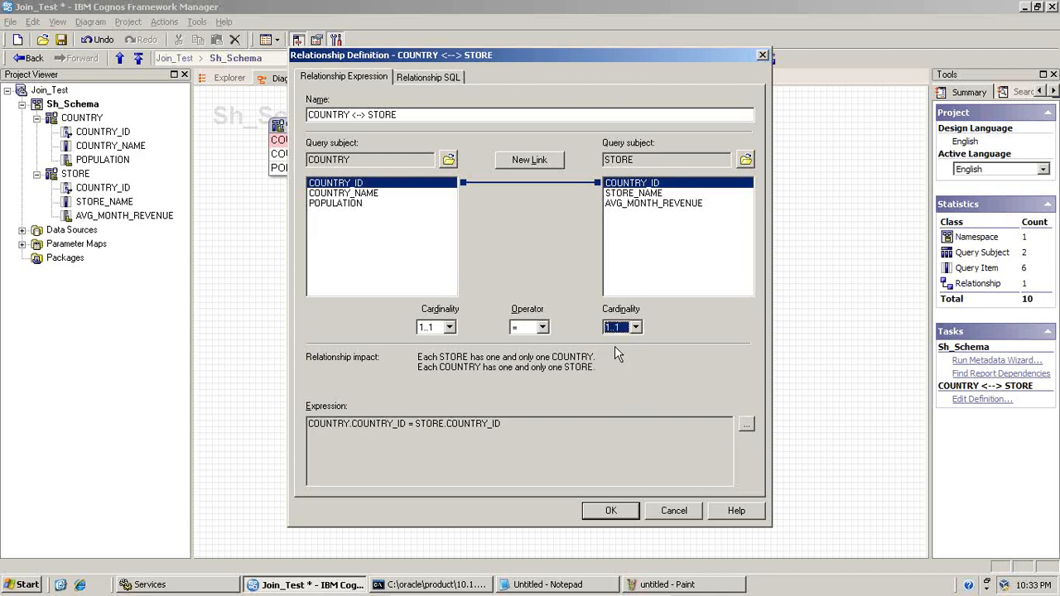
left_click(610, 510)
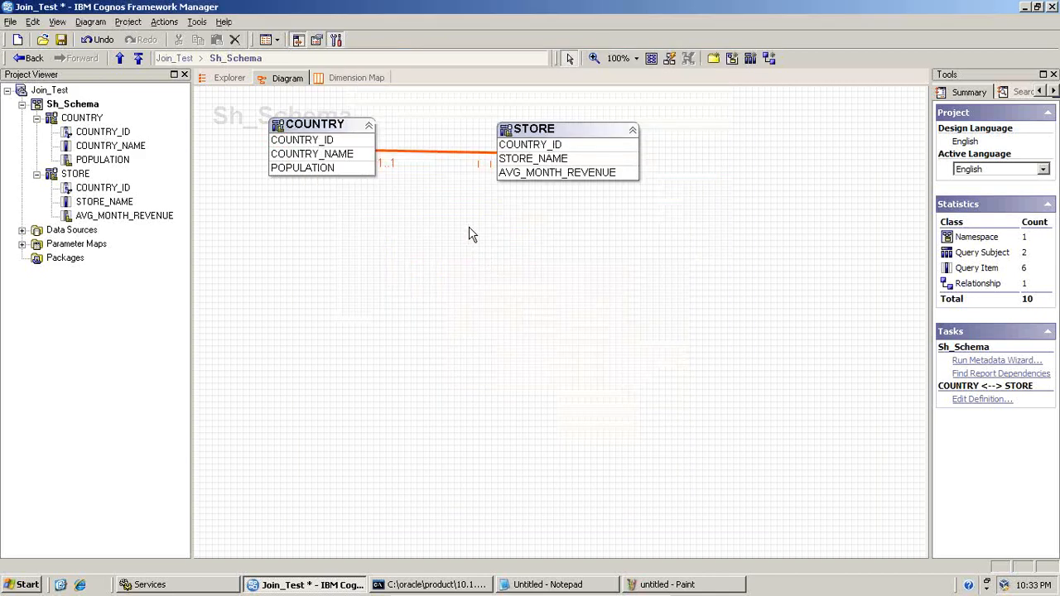
- Run a test sample on COUNTRY_NAME and STORE_NAME together and view the generated Cognos and Native SQL
left_click(356, 157)
left_click(522, 160, "ctrl")
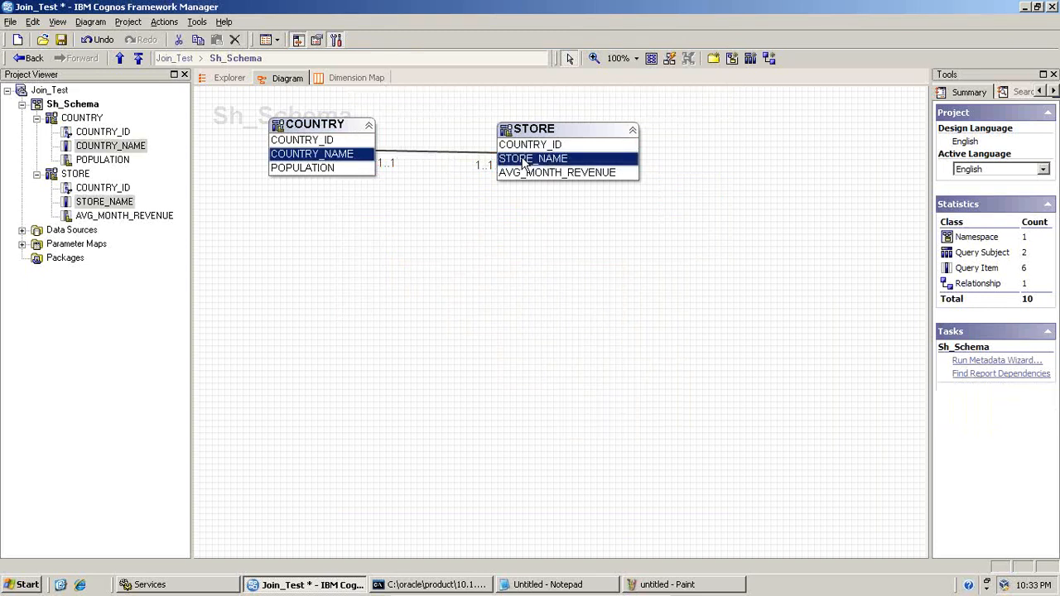
right_click(522, 160)
left_click(546, 214)
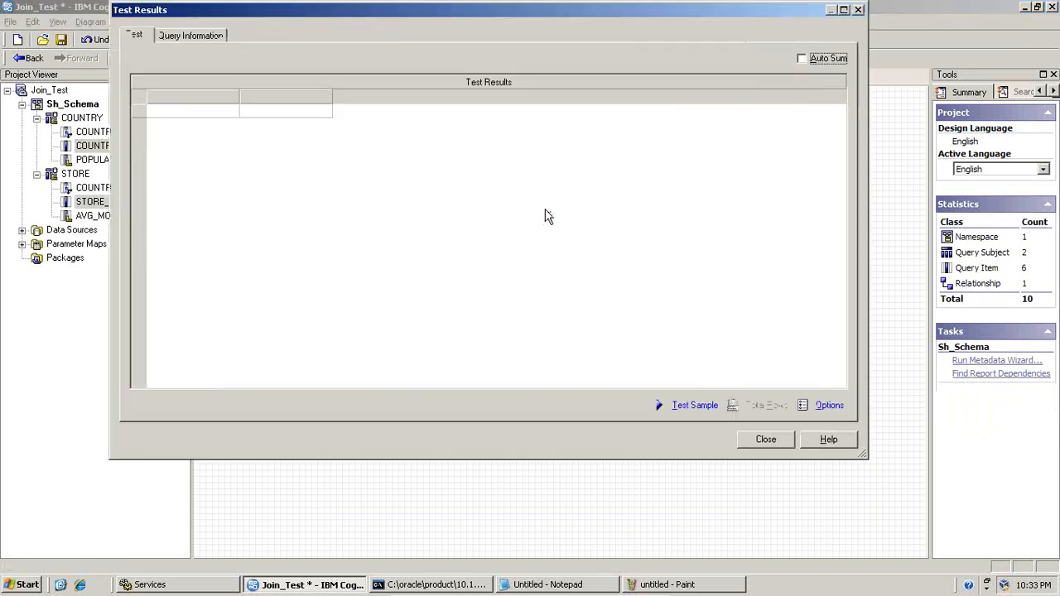
left_click(680, 408)
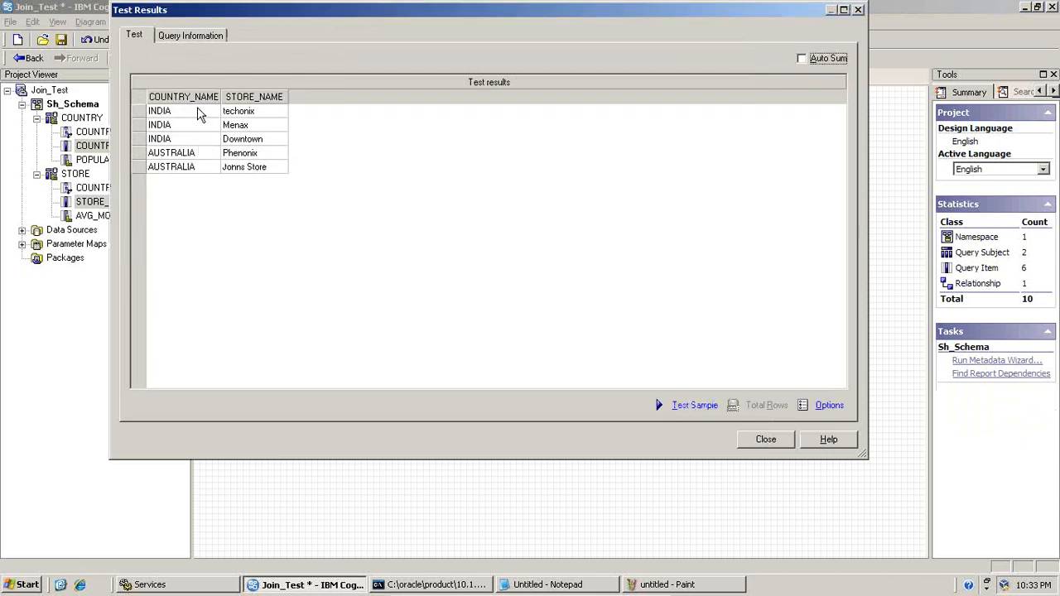
left_click(183, 38)
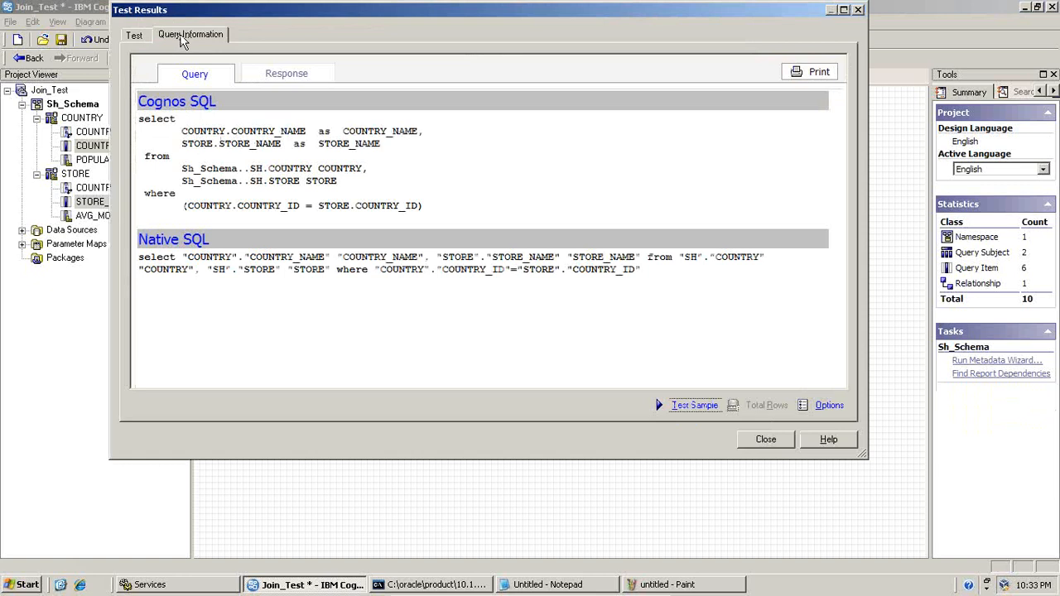
left_click(639, 273)
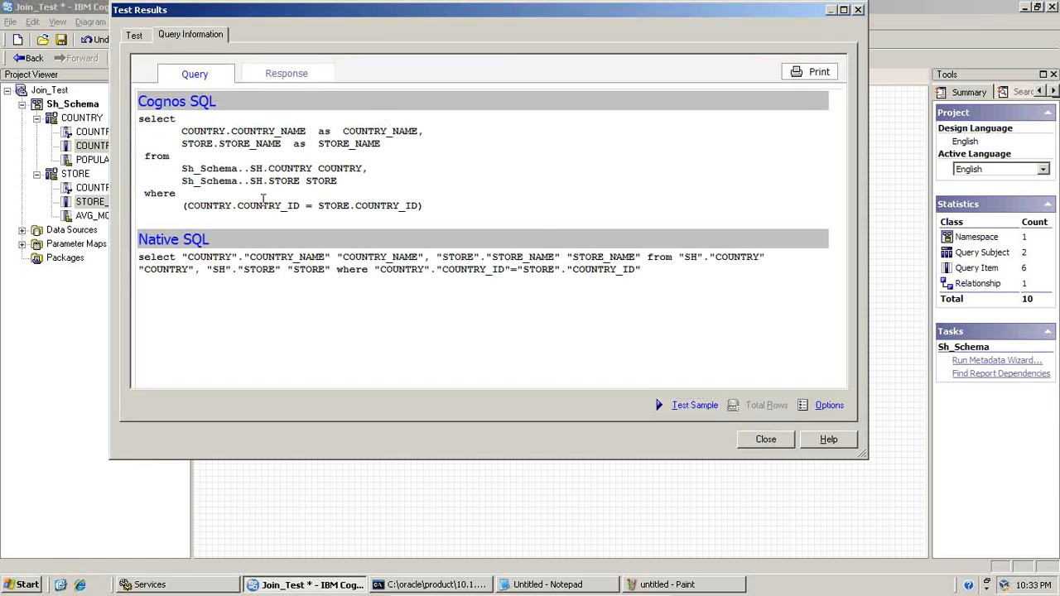
- Capture the test results window showing the rows, and paste it in Paint beside the outer join screenshot, with the tops roughly aligned
left_click(135, 37)
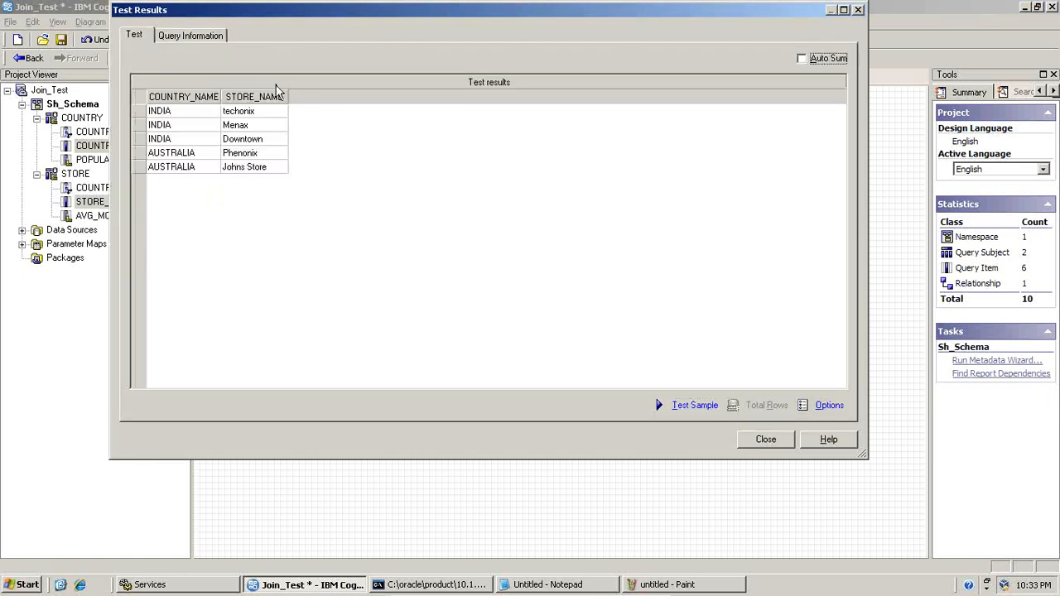
left_click(655, 582)
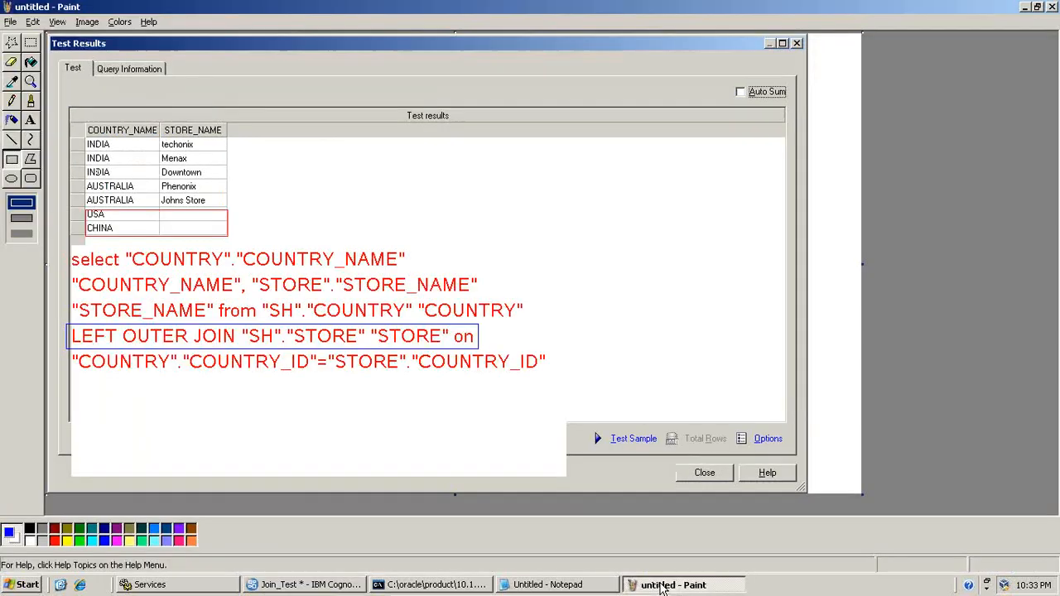
key("ctrl+v")
left_click_drag(378, 229, 891, 263)
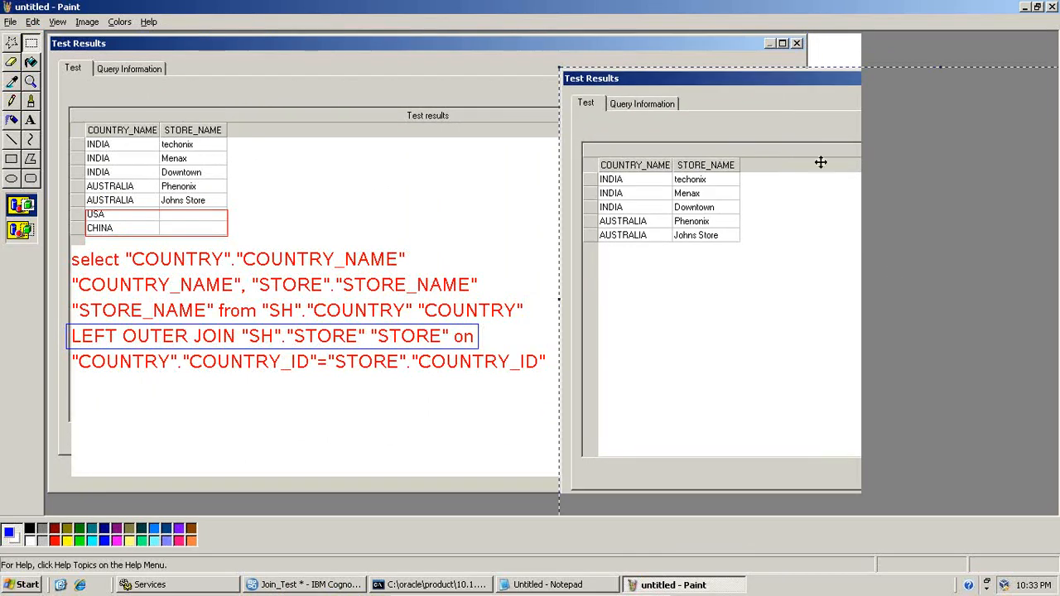
left_click_drag(751, 128, 743, 97)
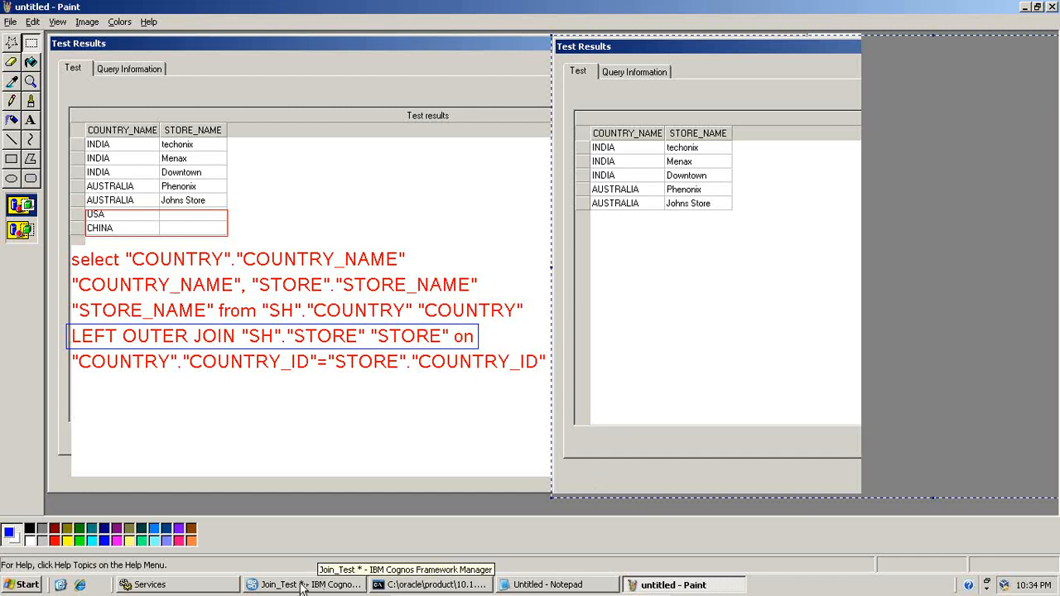
- Switch back to Framework Manager and copy the Native SQL statement with the where clause from the test's query information
left_click(290, 585)
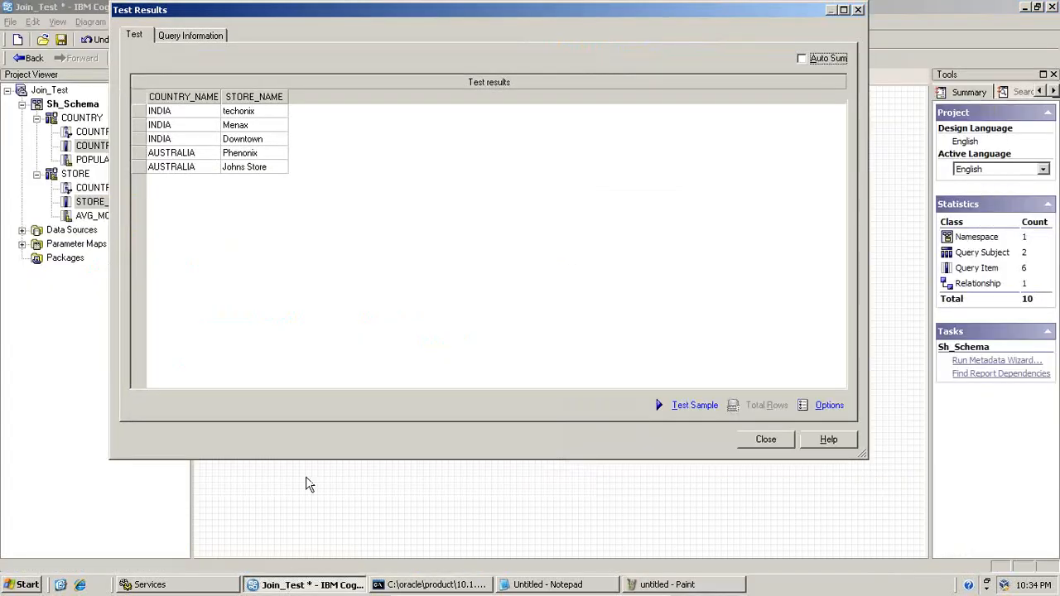
left_click(175, 36)
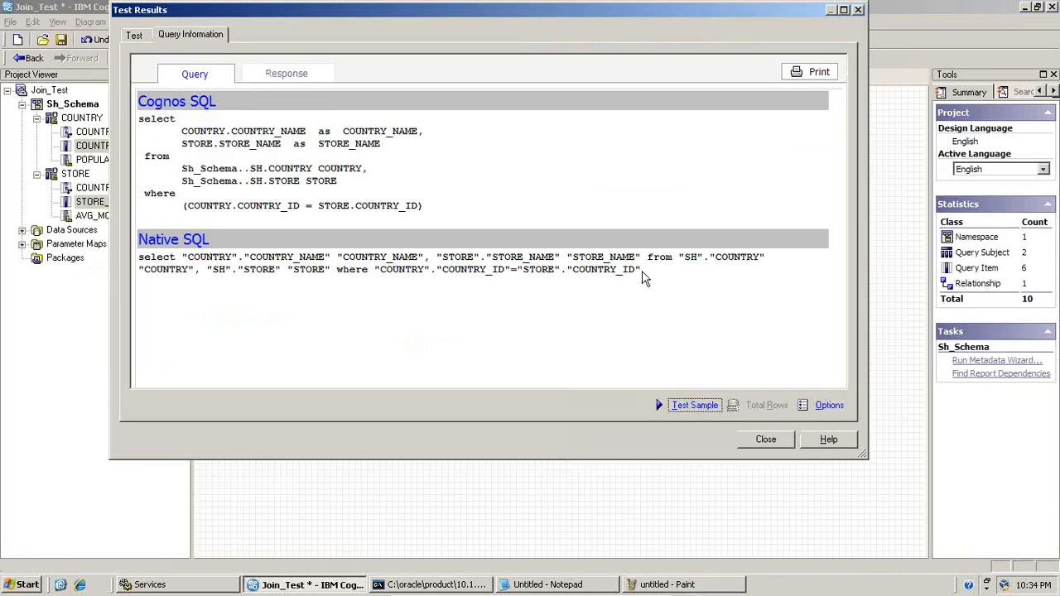
left_click(558, 265)
left_click_drag(632, 263, 139, 258)
key("ctrl+c")
right_click(145, 263)
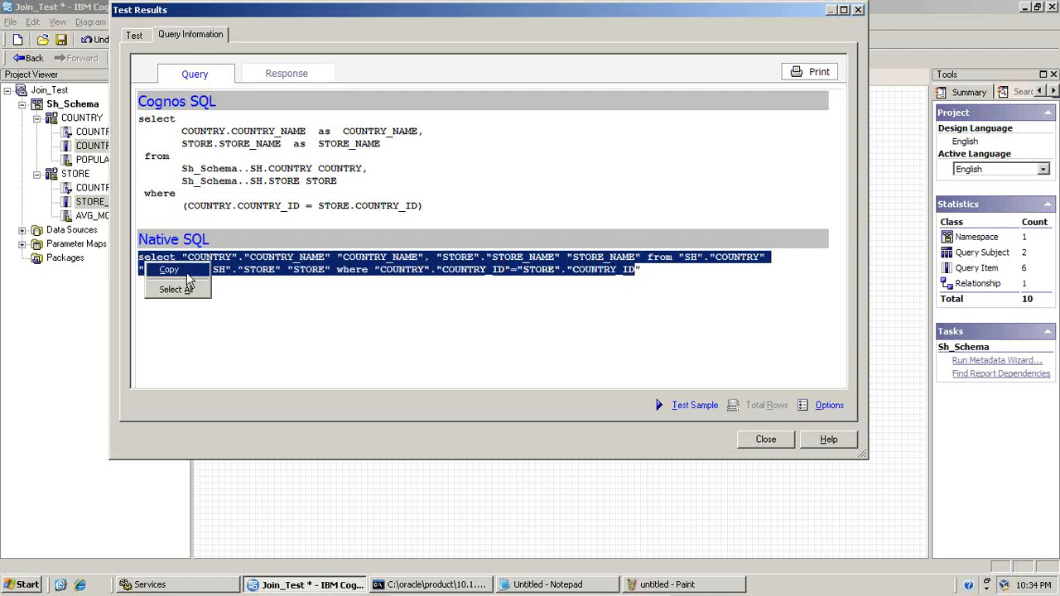
left_click(187, 273)
- Switch to Paint, nudge the second screenshot into place, and paste the copied query as red text in a text box below its rows
left_click(677, 581)
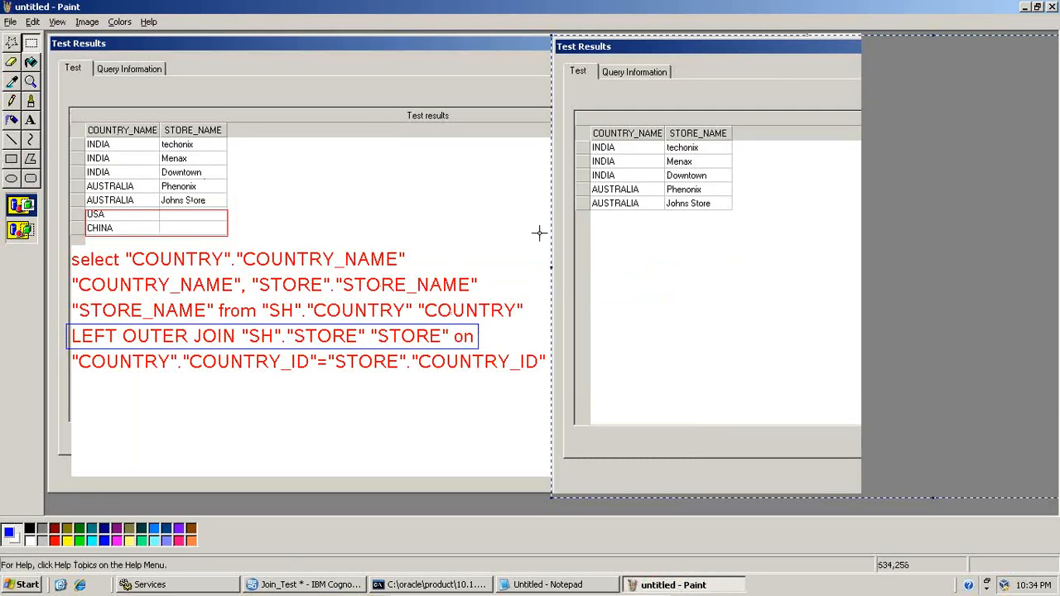
mouse_move(563, 225)
left_mouse_down()
mouse_move(601, 265)
mouse_move(525, 220)
mouse_move(558, 222)
left_mouse_up()
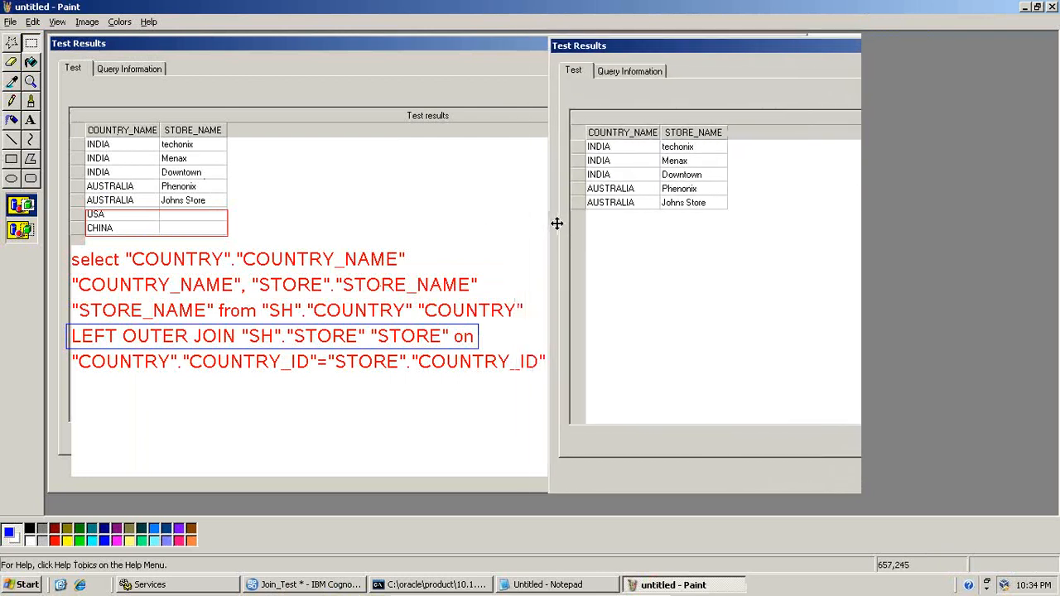
left_click(30, 120)
left_click_drag(580, 217, 846, 472)
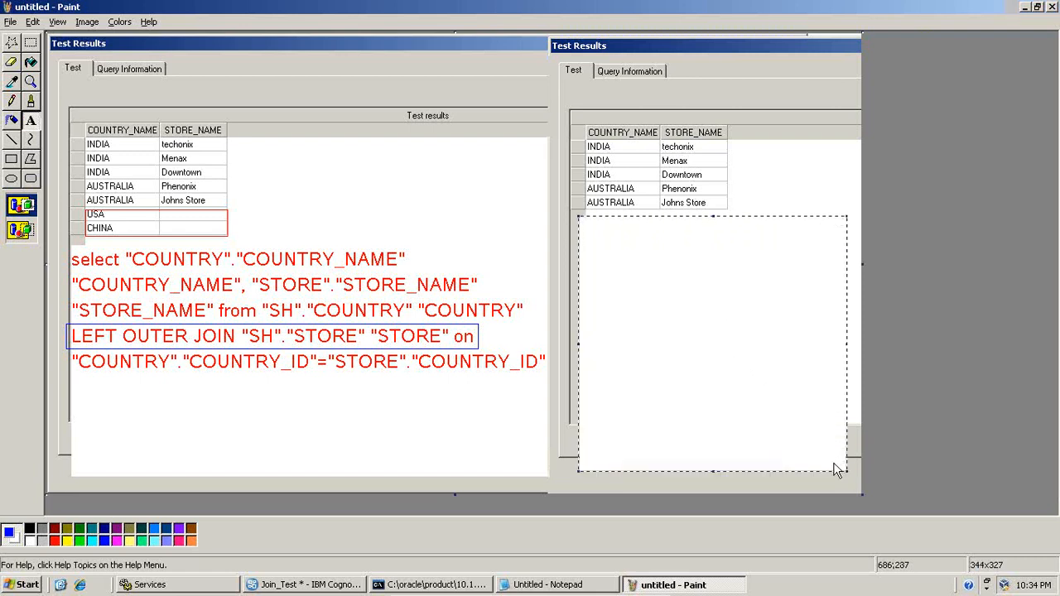
key("ctrl+v")
left_click(529, 314)
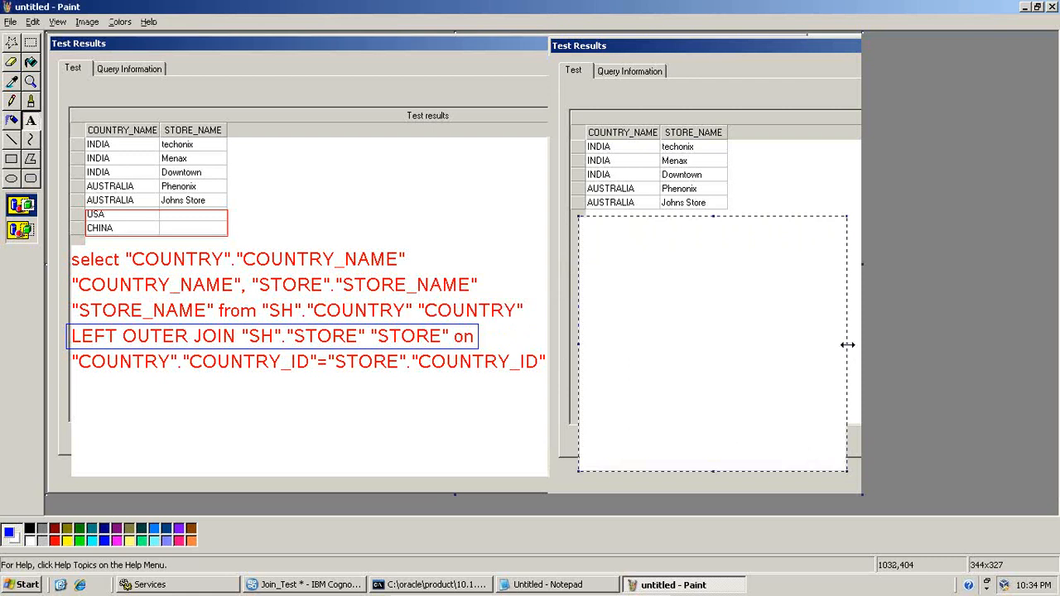
left_click_drag(846, 344, 862, 345)
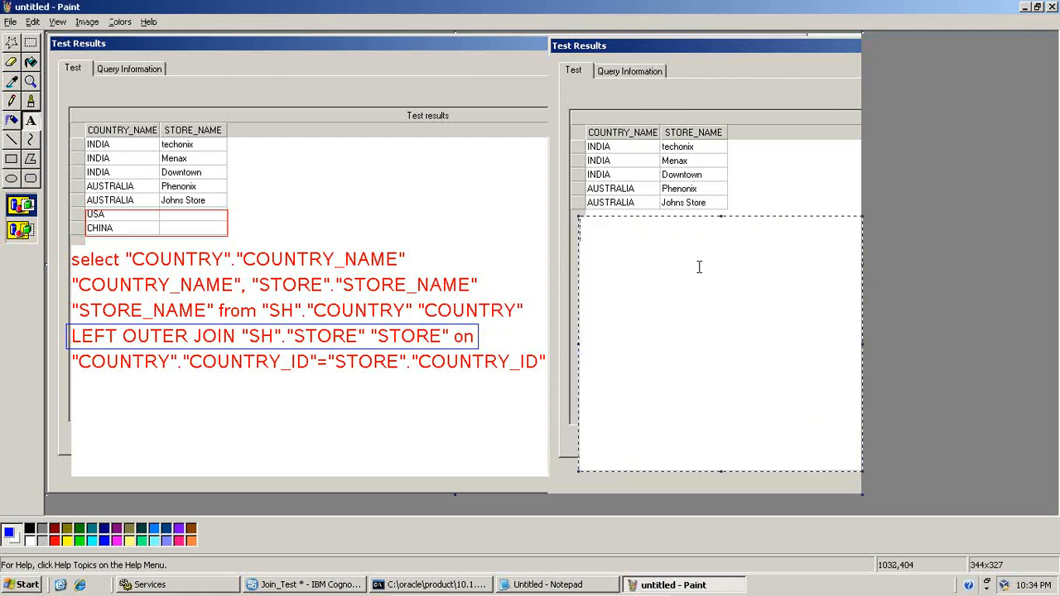
left_click(61, 23)
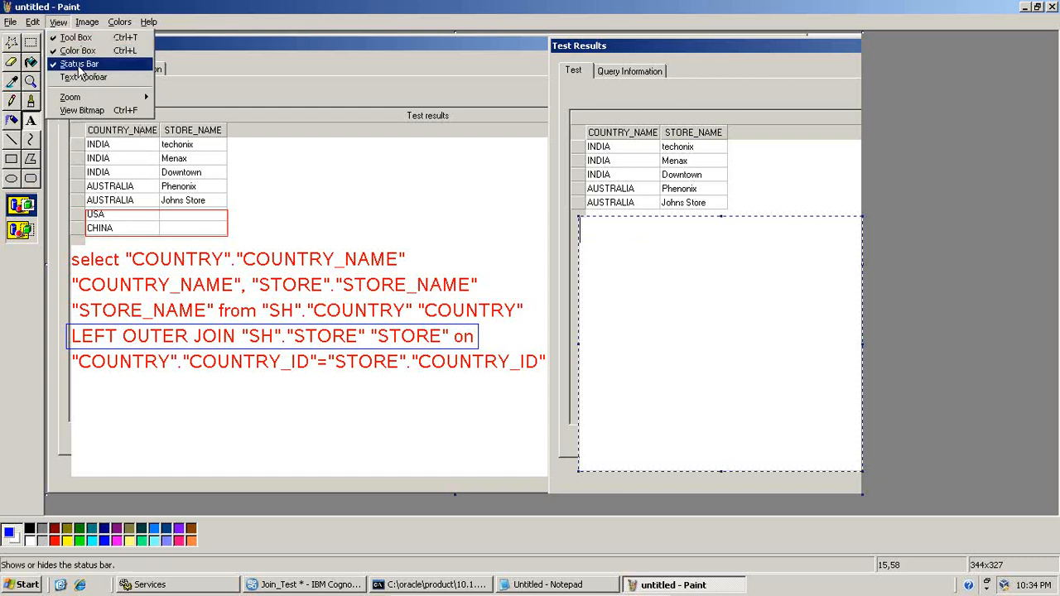
left_click(673, 227)
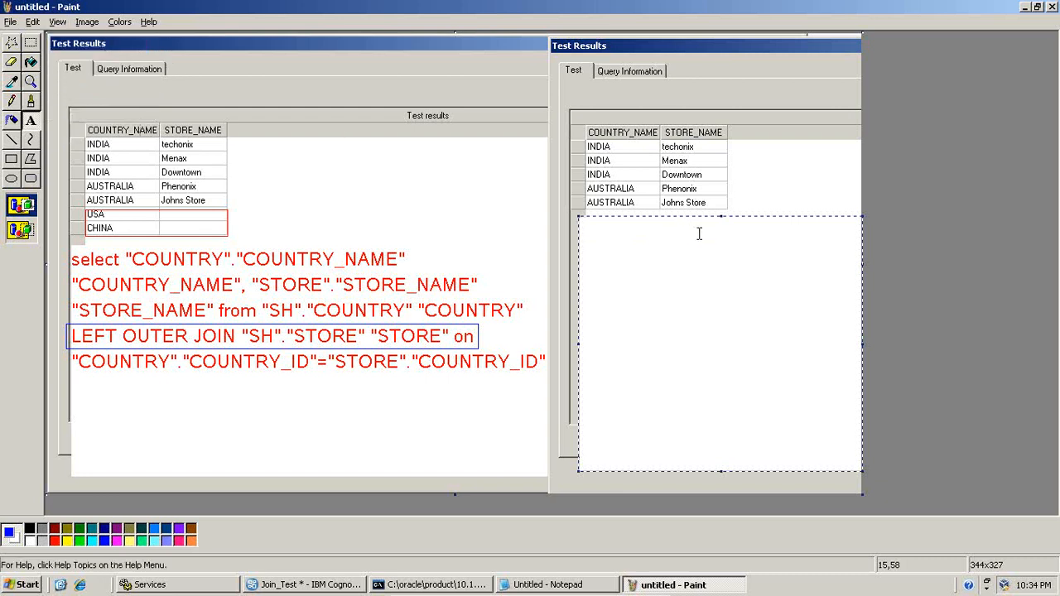
key("ctrl+v")
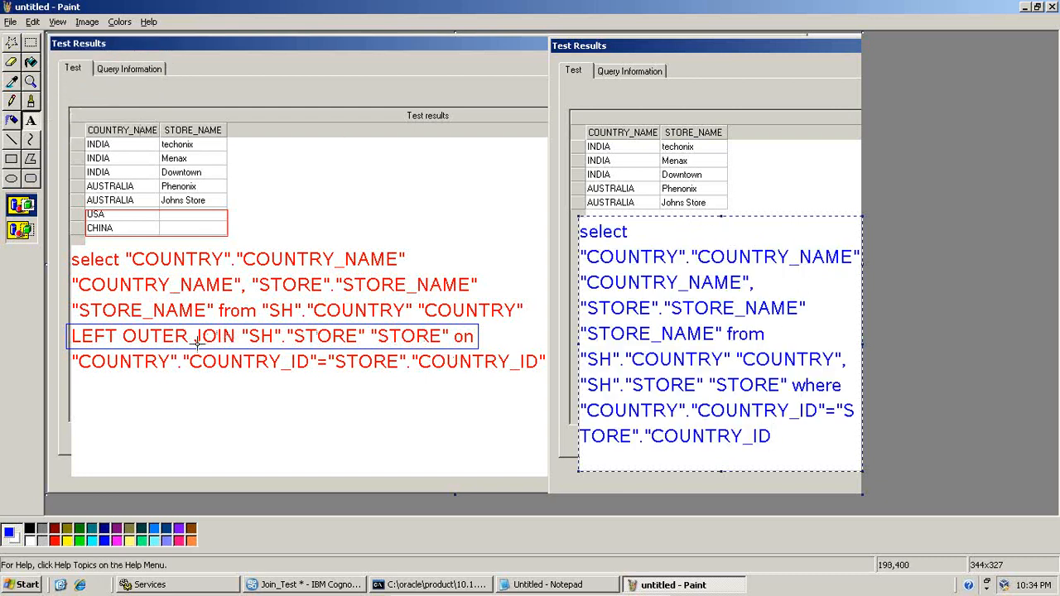
left_click(54, 540)
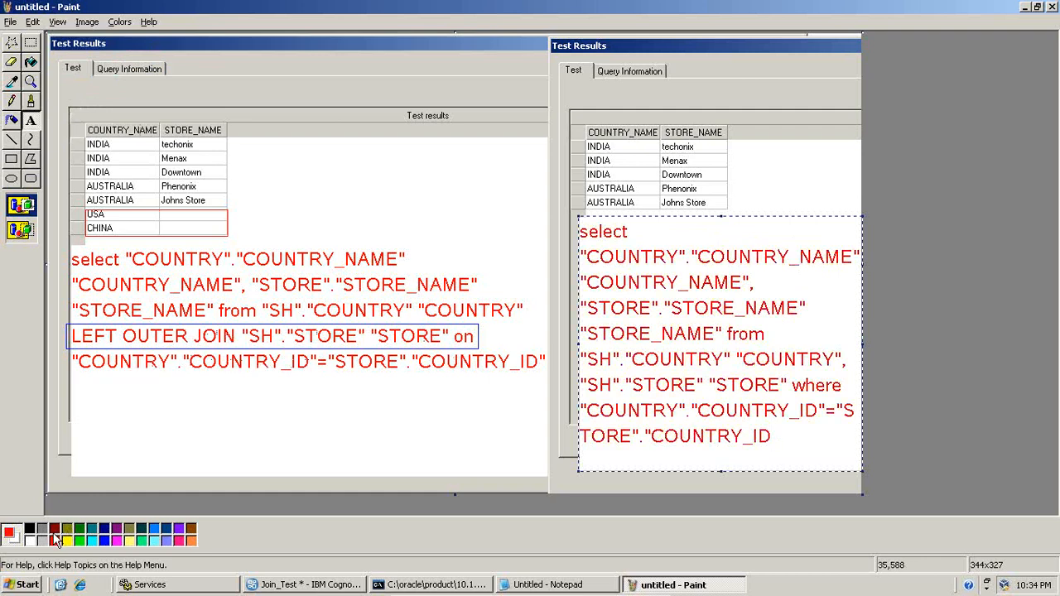
- Draw a blue rectangle around the COUNTRY_ID join condition at the end of the newly pasted query
left_click(12, 159)
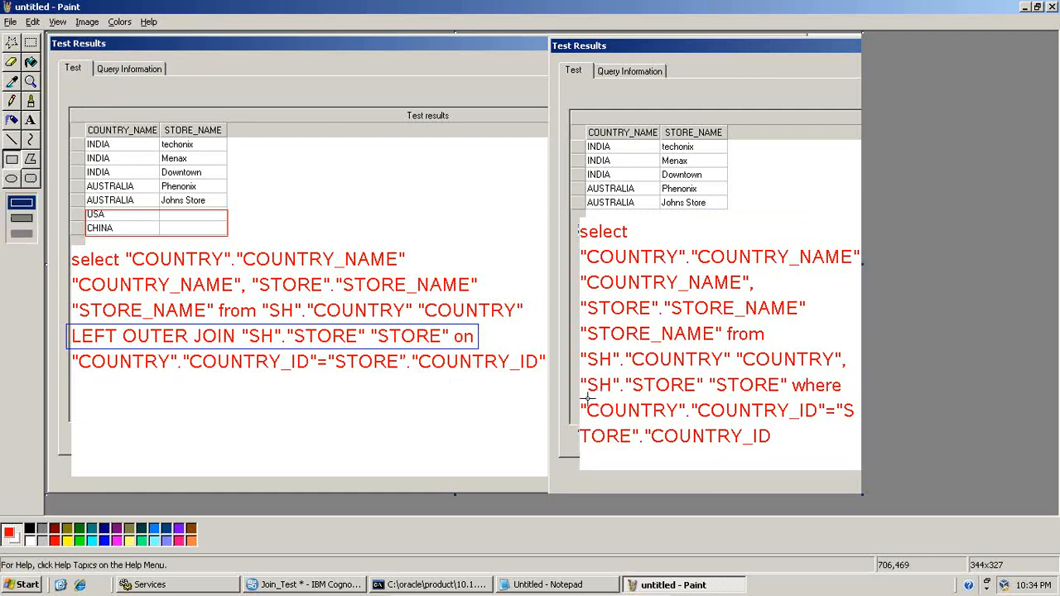
left_click(104, 540)
left_click_drag(582, 387, 858, 451)
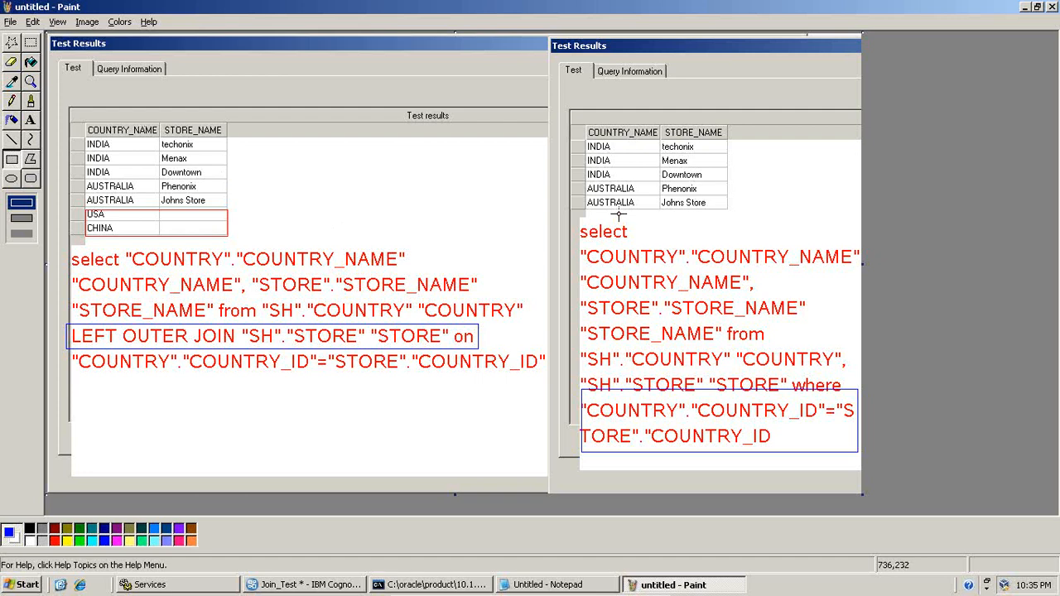
- Switch to Notepad and highlight the left outer join note, followed by the inner join cardinality line, for review
left_click(553, 586)
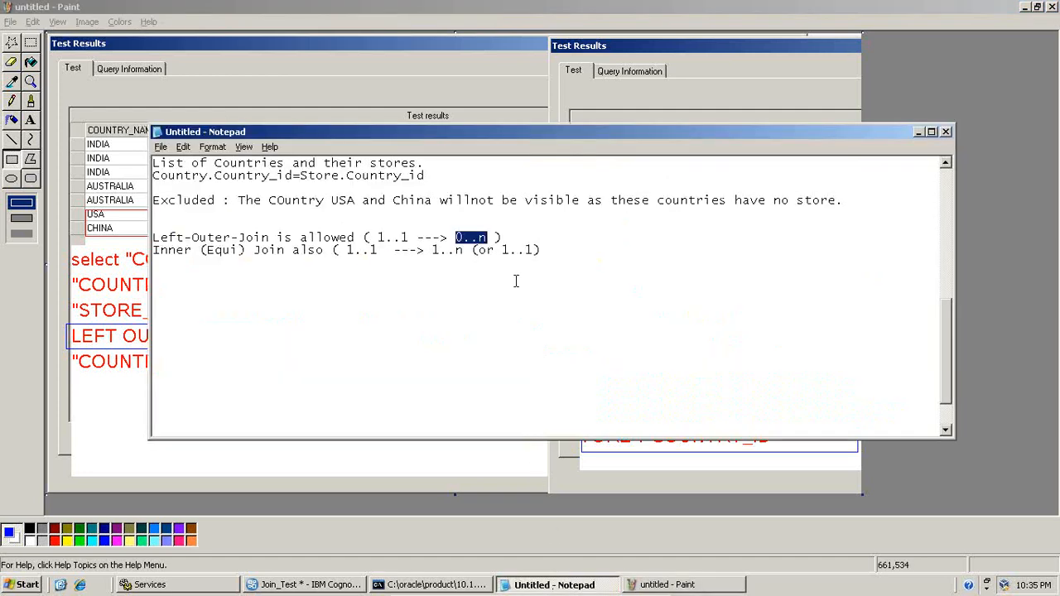
left_click(509, 266)
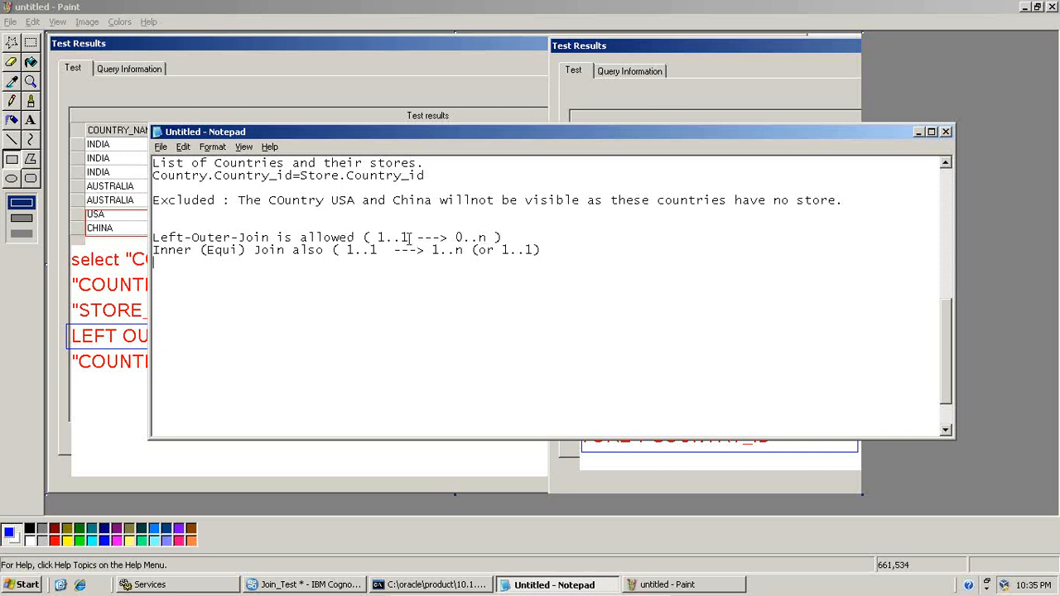
left_click_drag(354, 238, 155, 234)
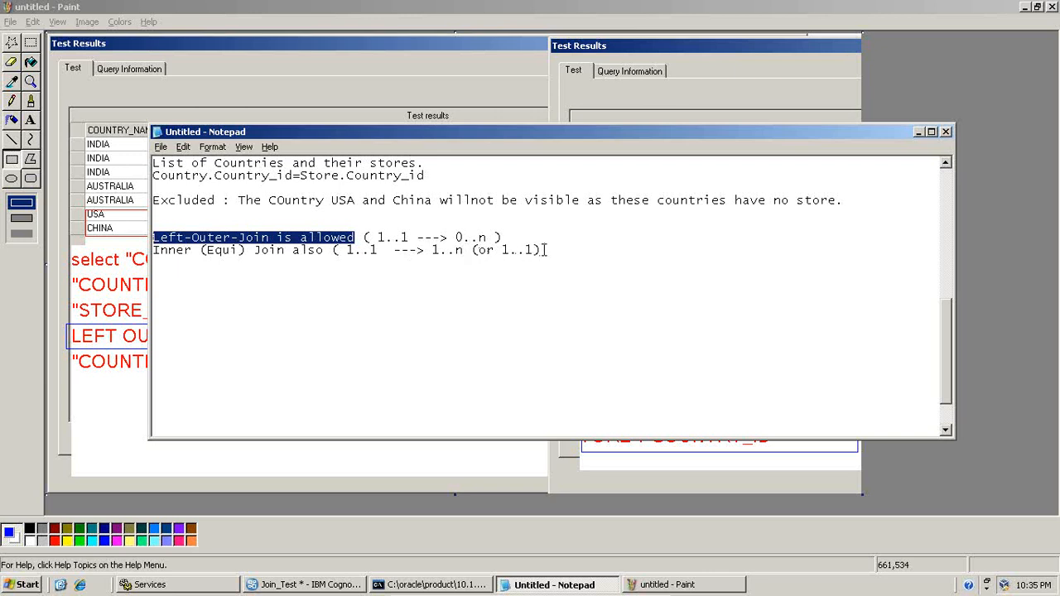
left_click_drag(546, 250, 147, 245)
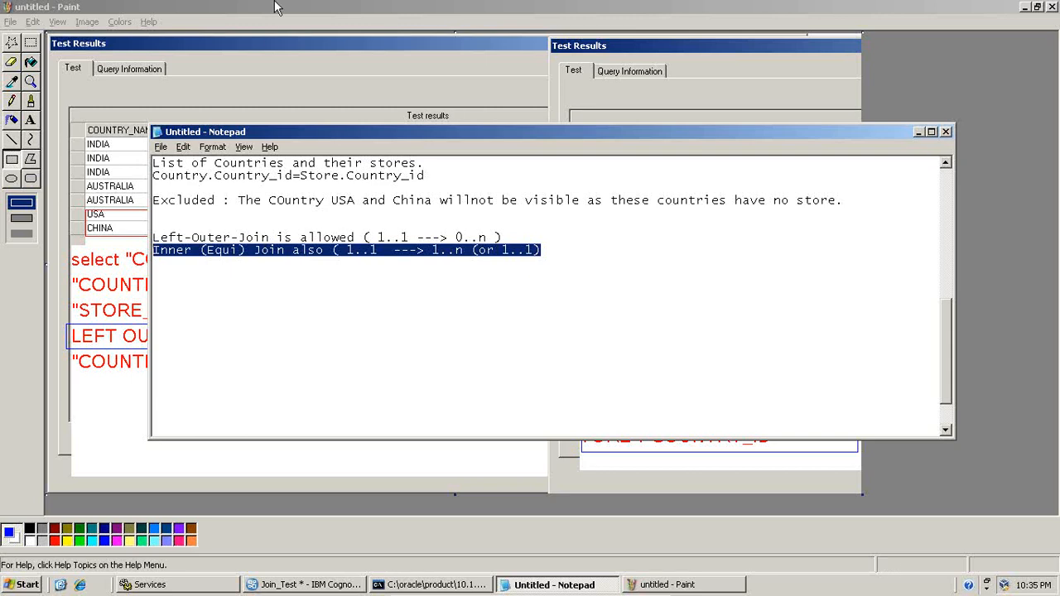
- Switch back to Framework Manager and close the test results to return to the Sh_Schema diagram
left_click(332, 585)
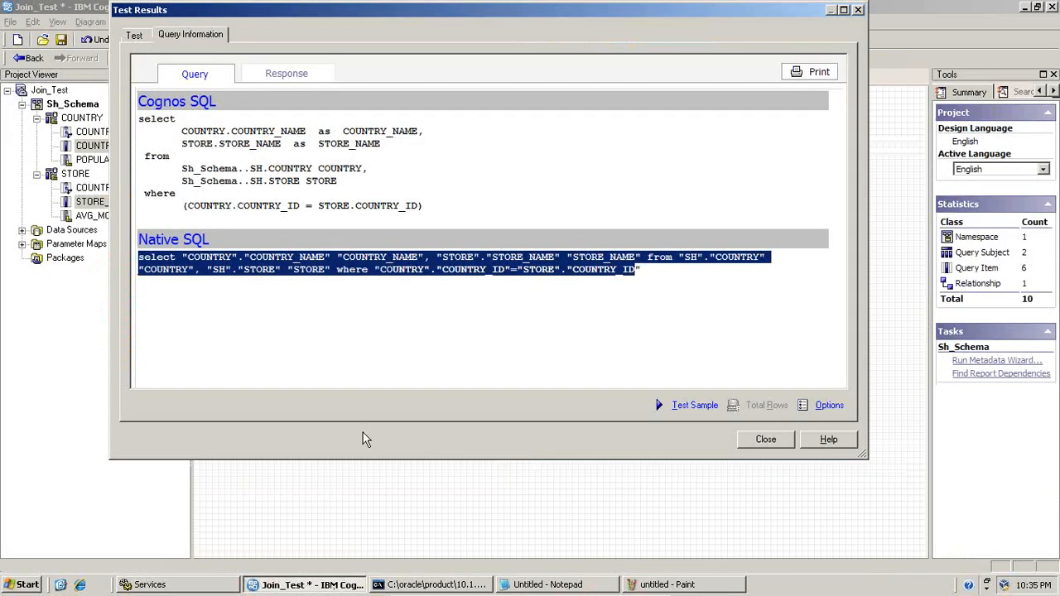
left_click(765, 439)
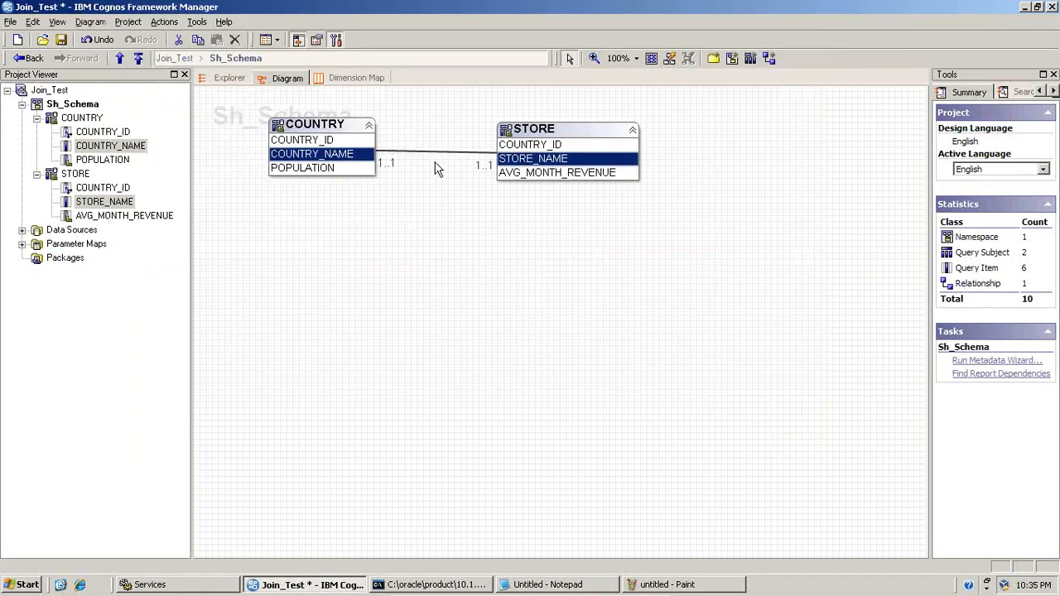
- Set the COUNTRY-side cardinality of the COUNTRY–STORE relationship to 0..n and apply the definition
double_click(392, 154)
left_click(431, 331)
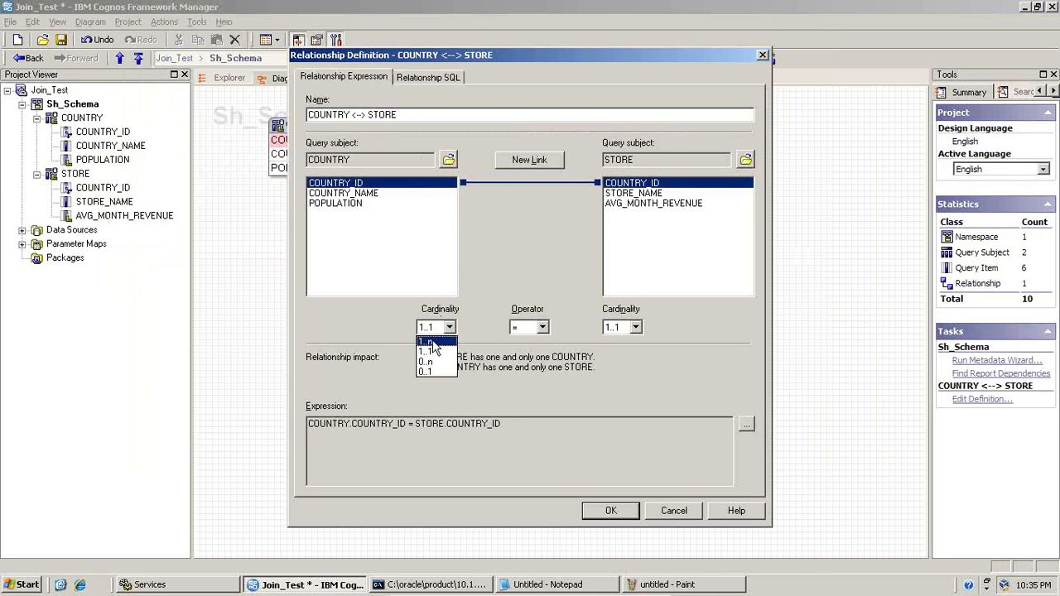
left_click(431, 369)
left_click(611, 508)
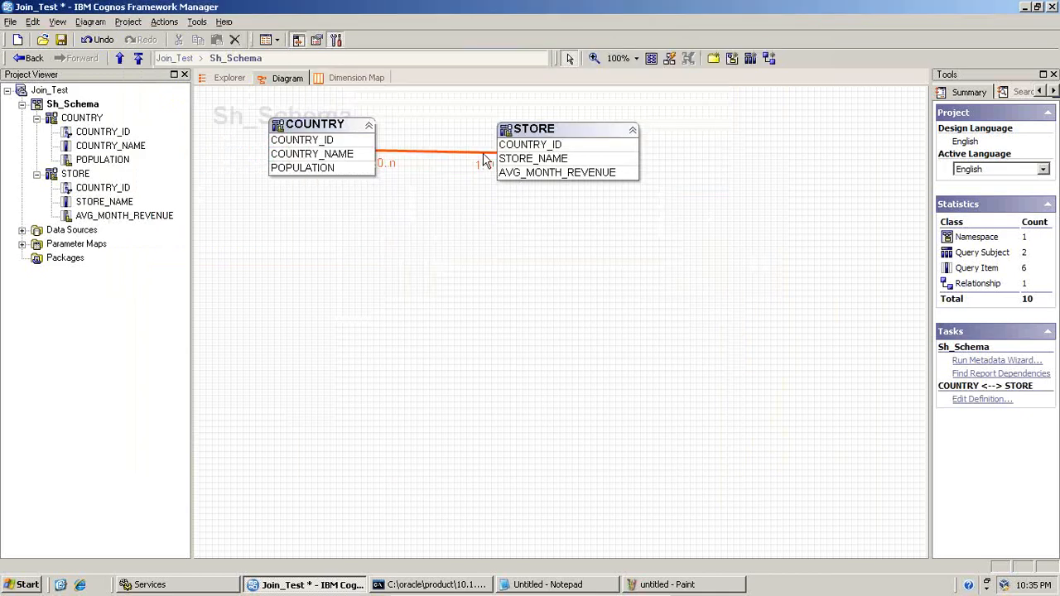
- Reopen the COUNTRY–STORE relationship definition, set the STORE-side cardinality to 0..n, and submit the change
double_click(484, 154)
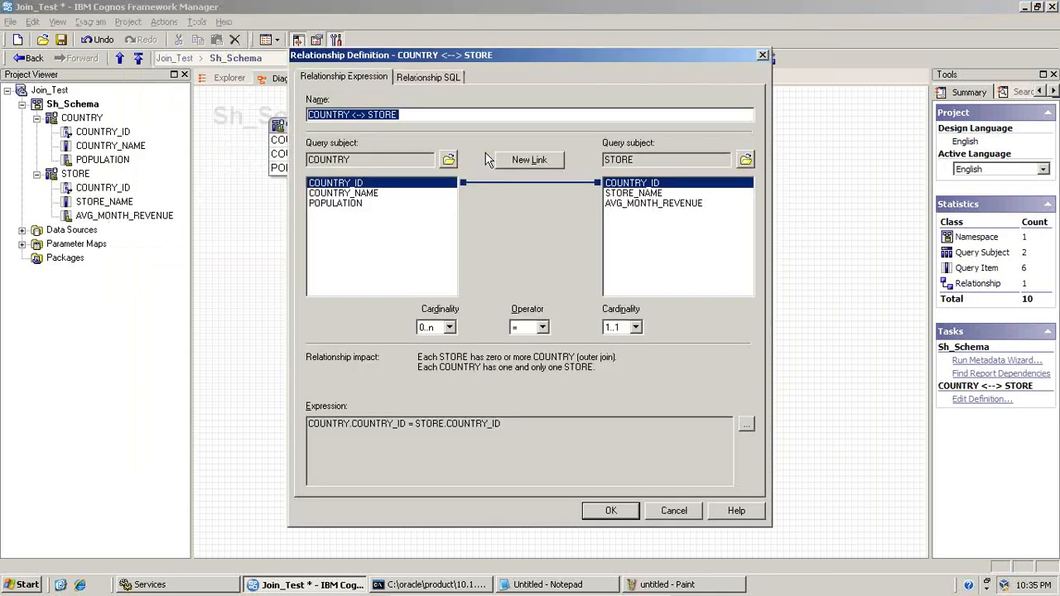
left_click(635, 327)
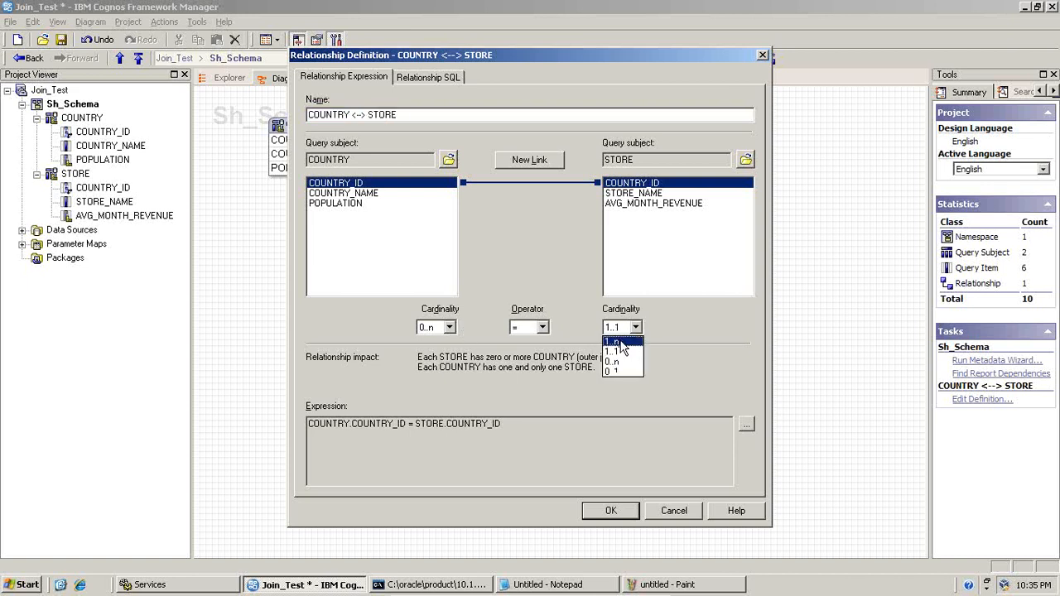
left_click(616, 362)
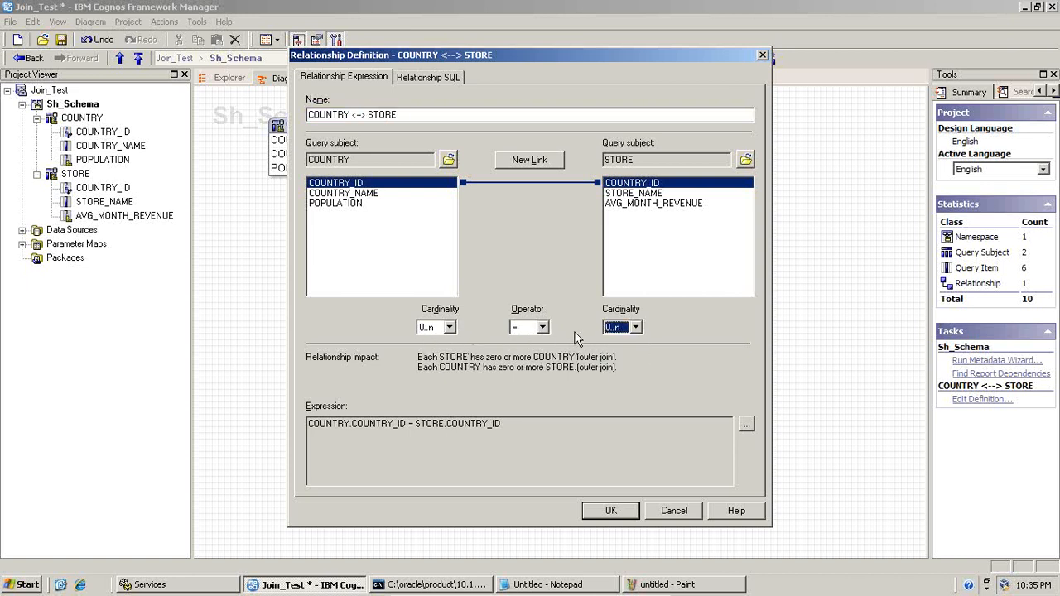
left_click(611, 511)
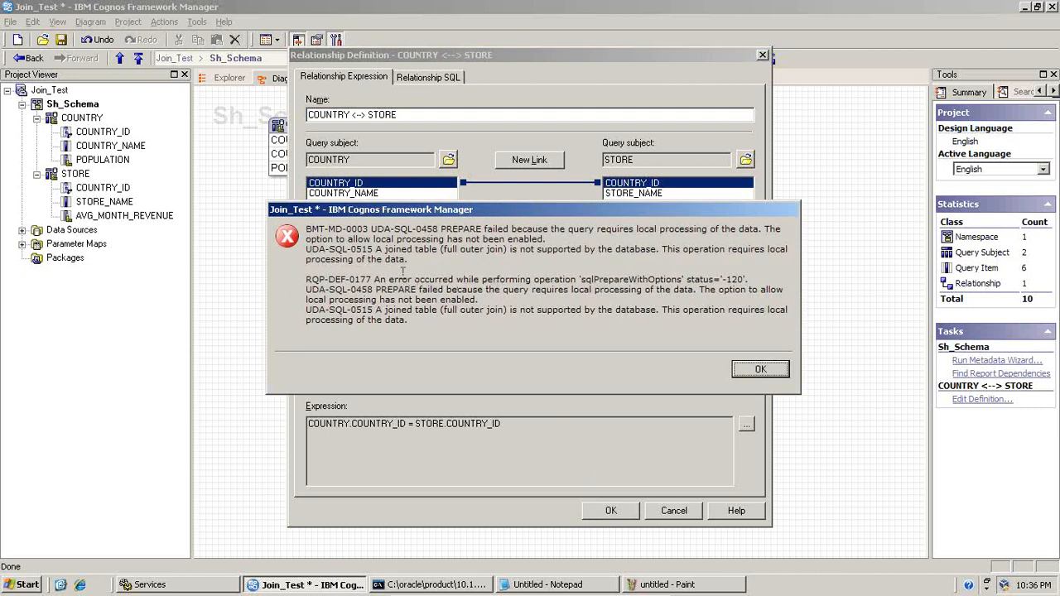
- Highlight the full outer join and database support phrases in the error message, dismiss it, and save the relationship changes anyway
left_click(375, 247)
left_click_drag(375, 248, 507, 251)
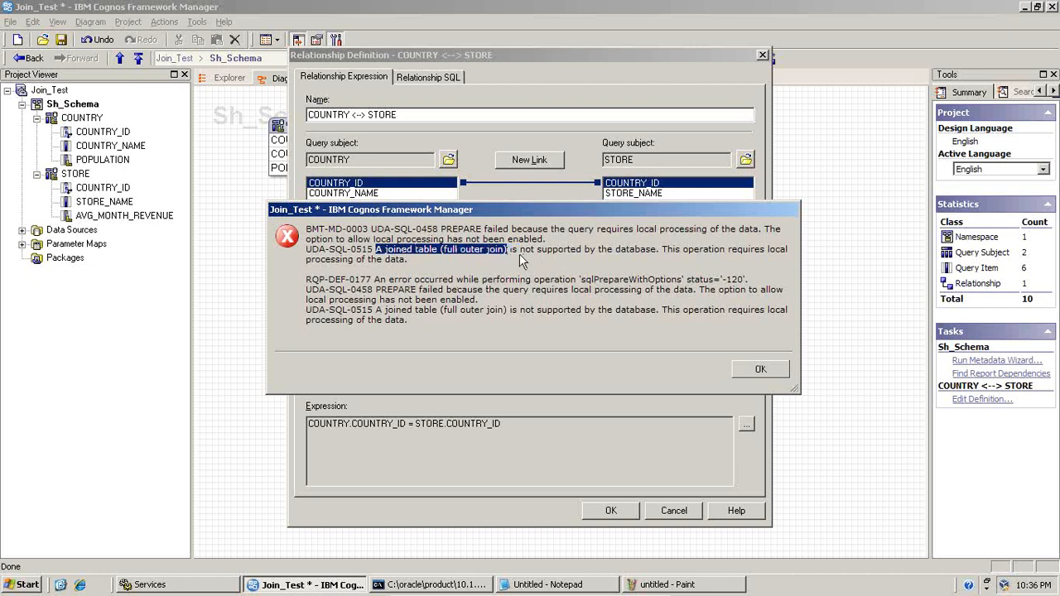
left_click_drag(520, 251, 636, 250)
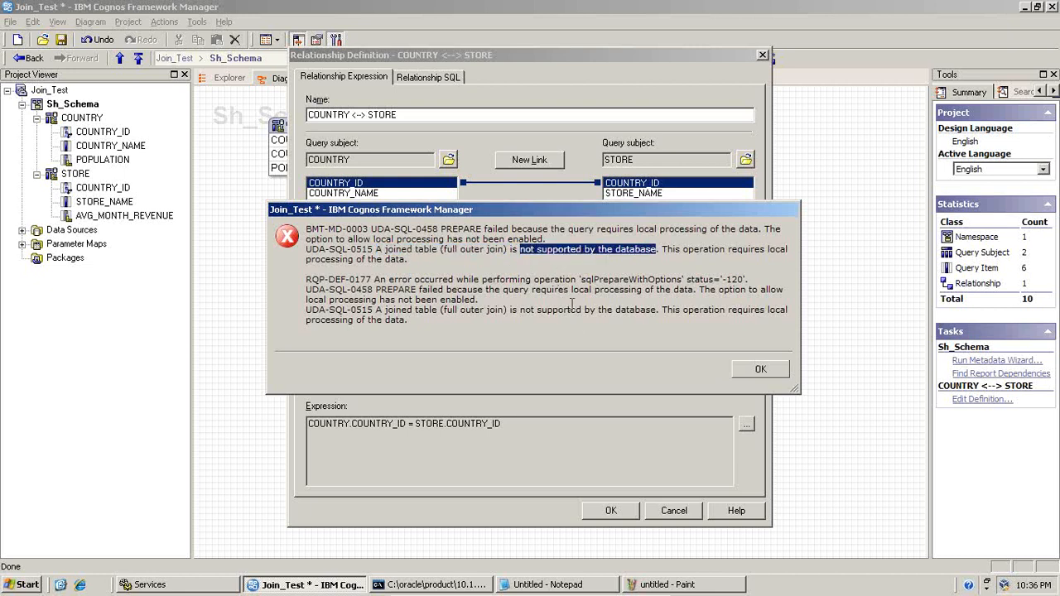
left_click(757, 366)
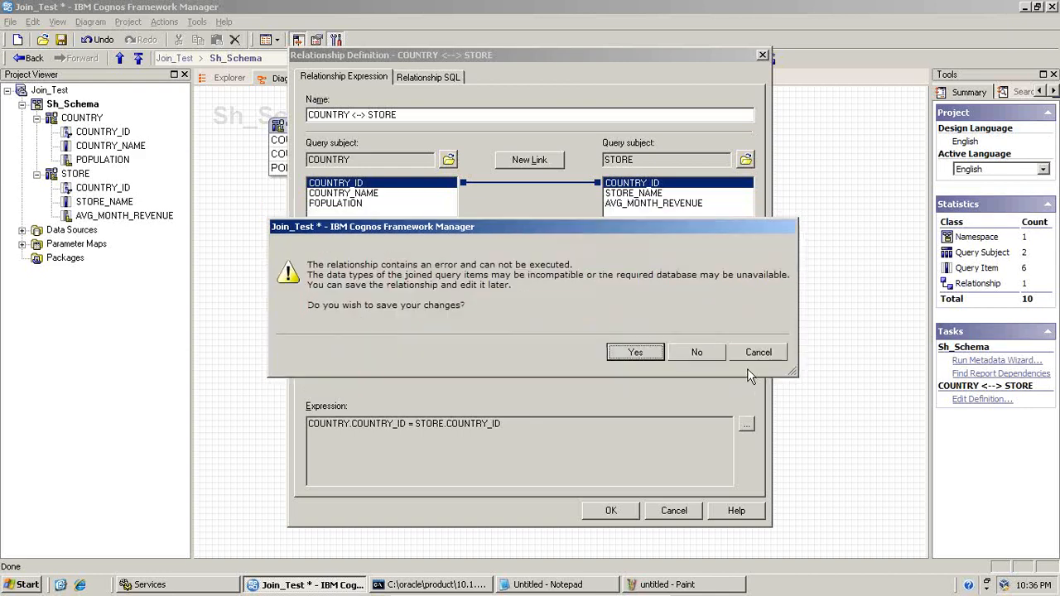
left_click(635, 353)
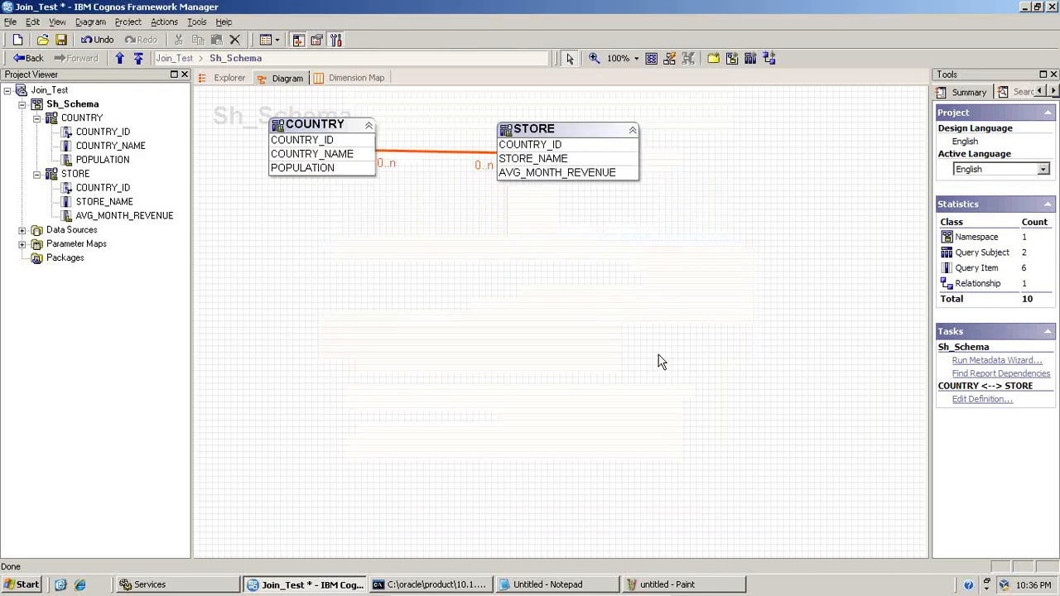